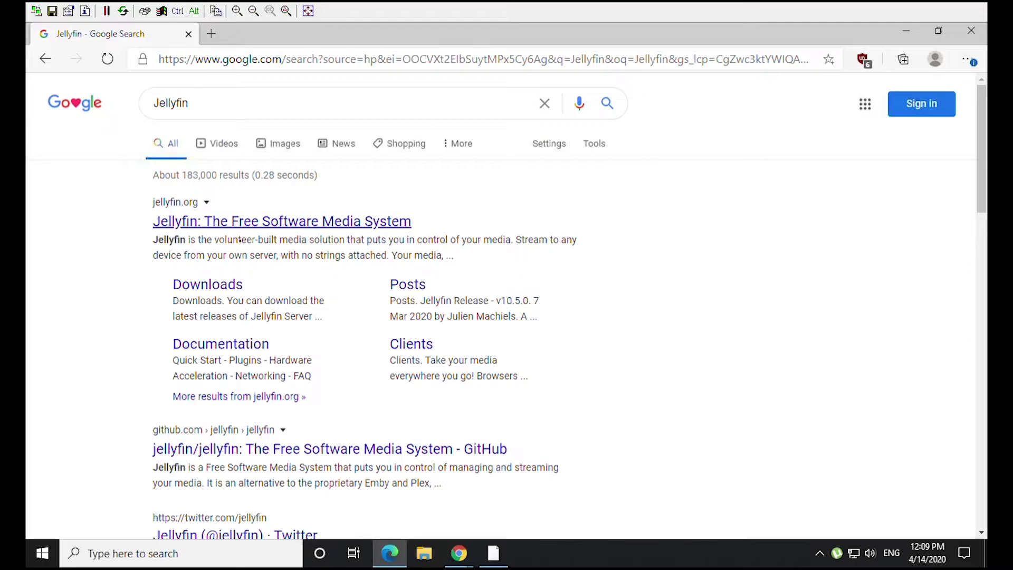
Go to the Jellyfin website's download page and open the stable server releases for Windows
click(275, 222)
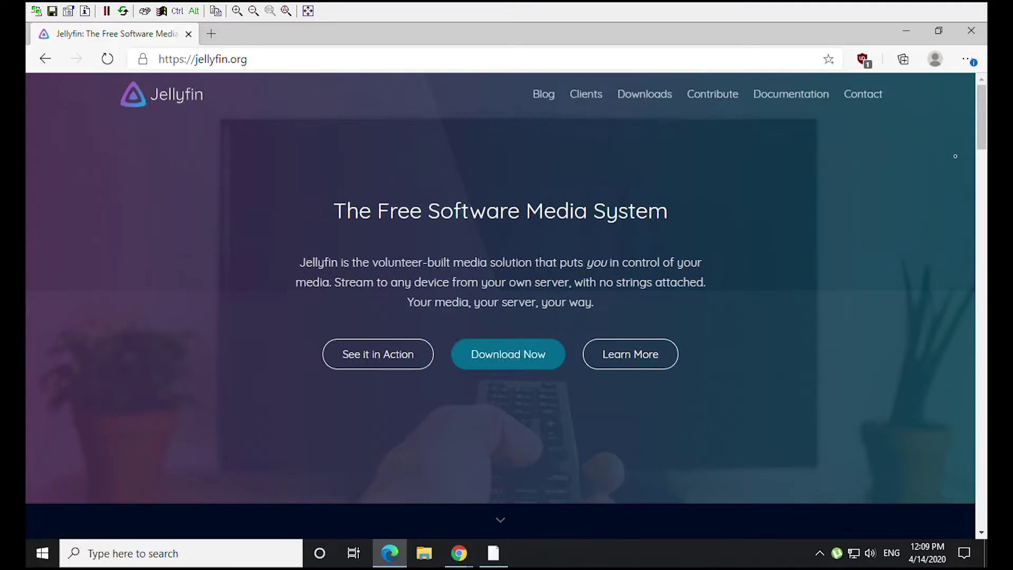
click(645, 95)
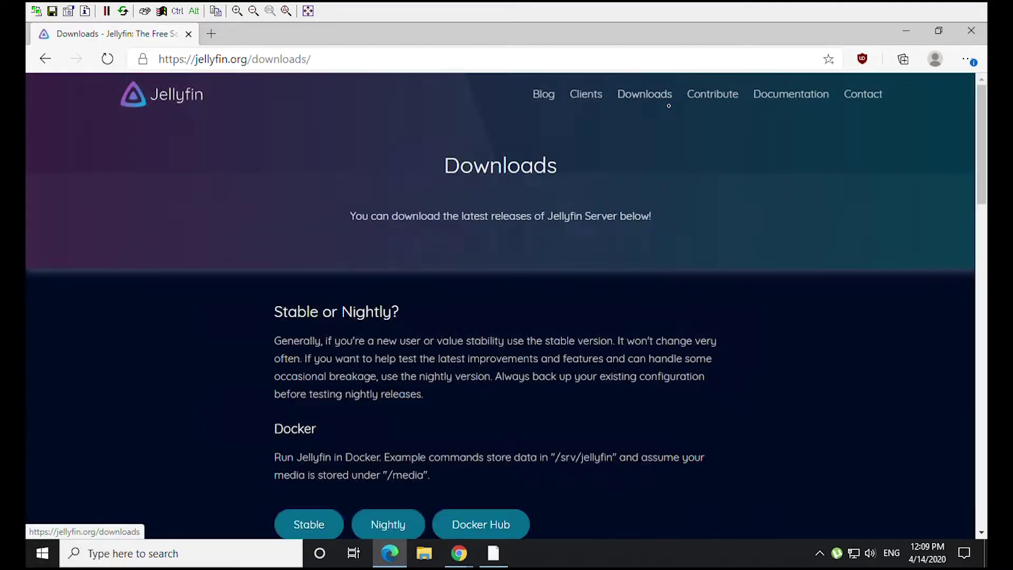
scroll(595, 381, down, 1)
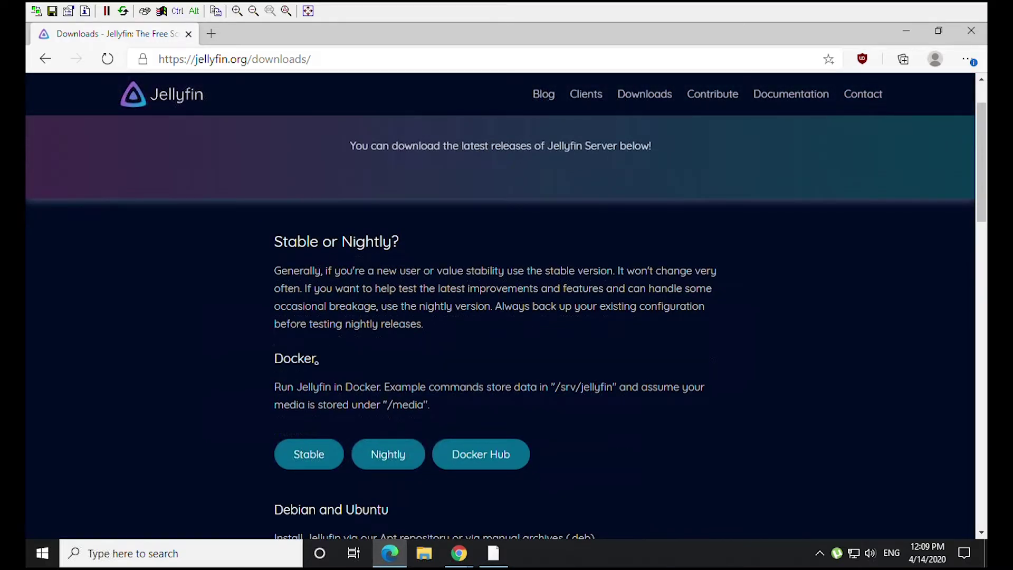
scroll(373, 372, down, 8)
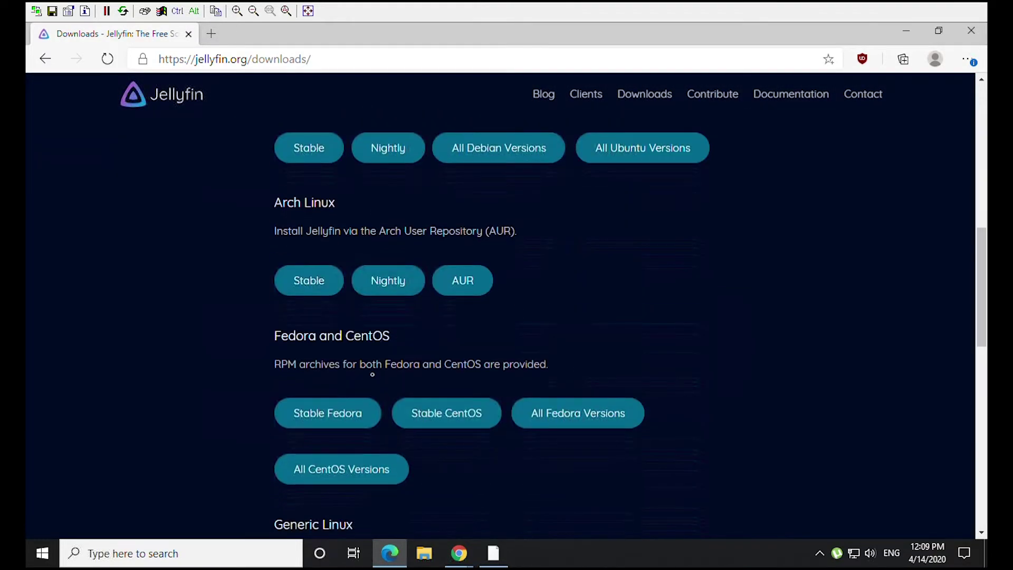
scroll(373, 375, down, 3)
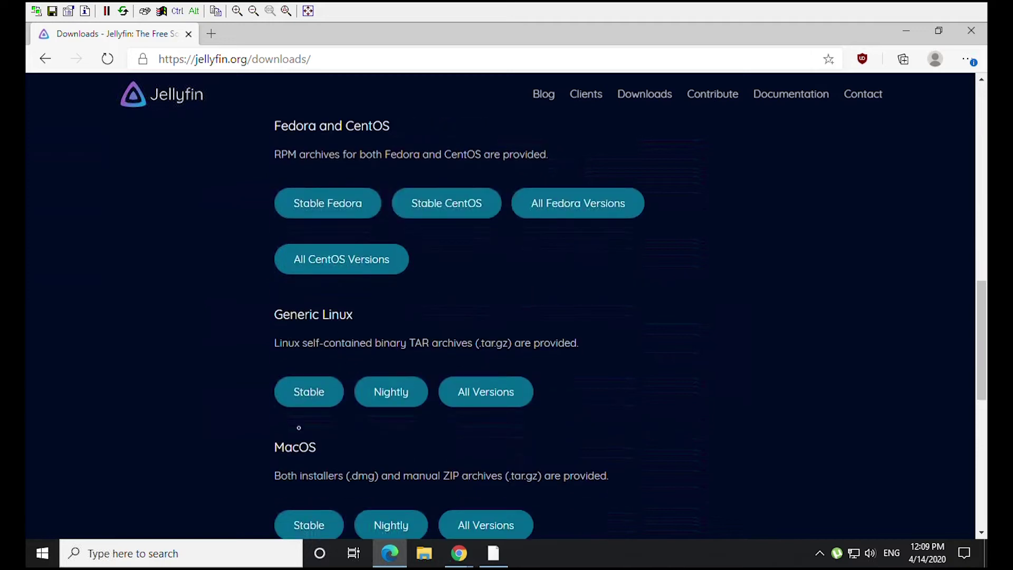
scroll(340, 450, down, 6)
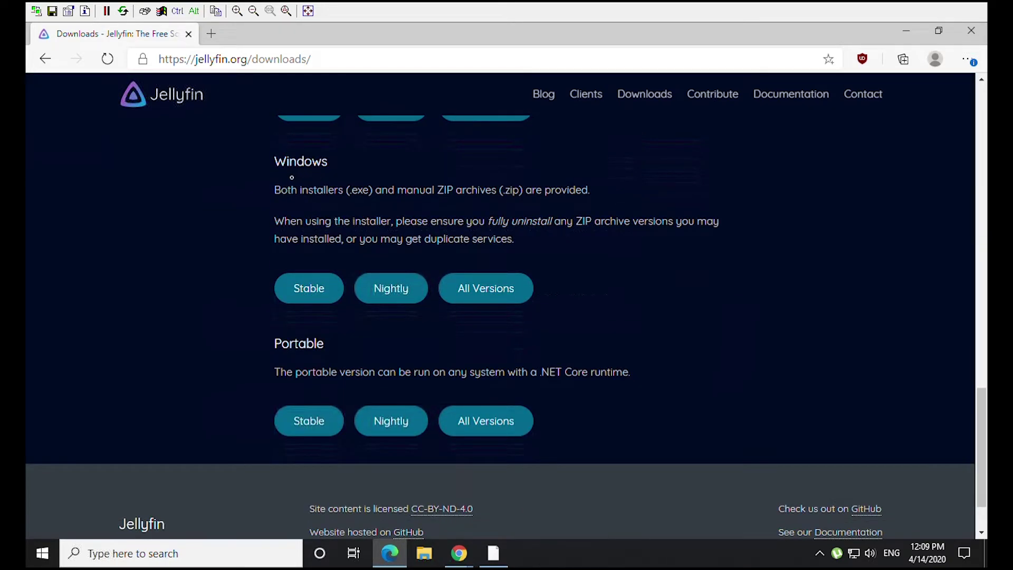
click(326, 297)
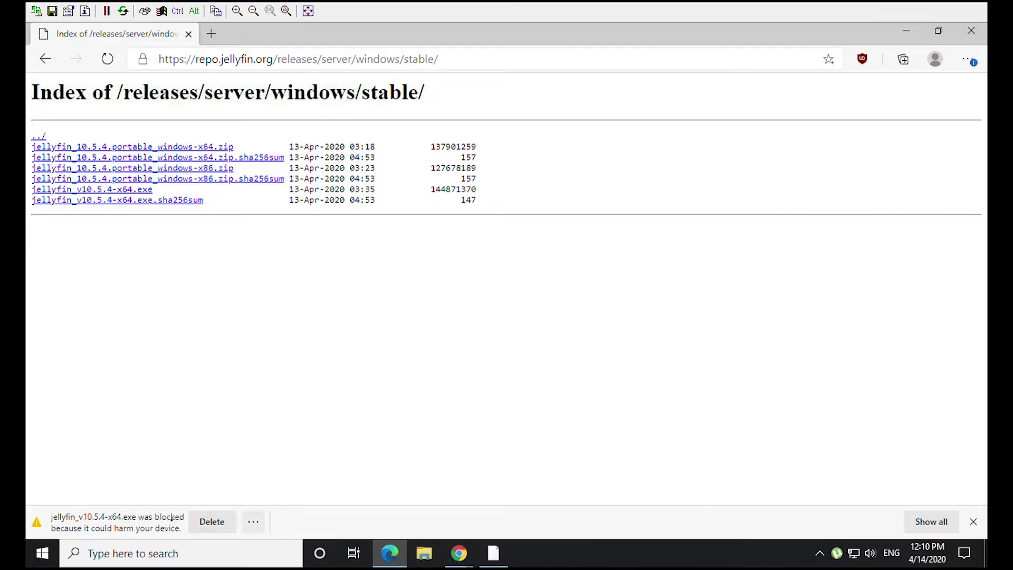
Keep the blocked jellyfin_v10.5.4-x64.exe download despite the SmartScreen warning
click(264, 533)
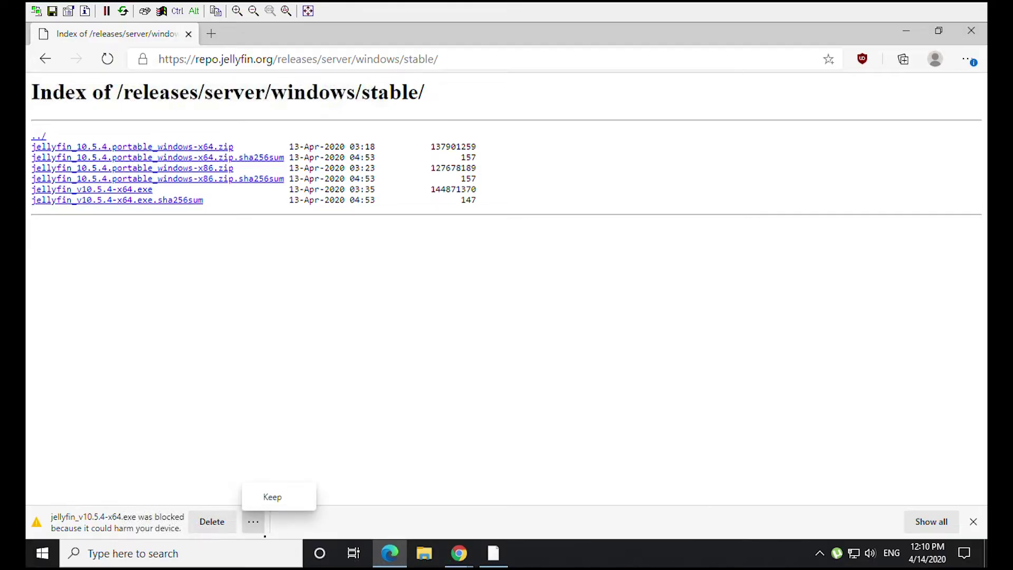
click(279, 504)
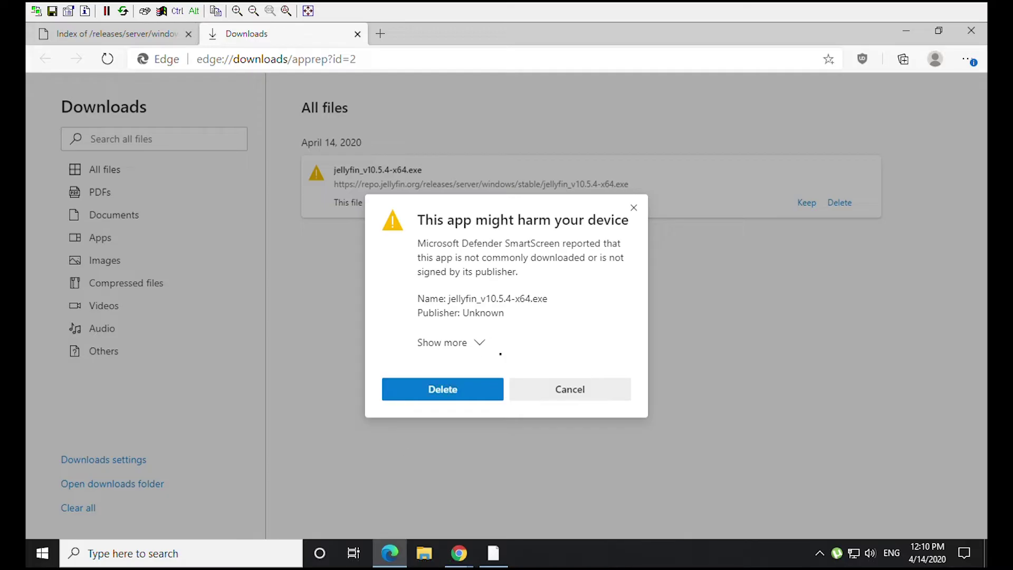
click(479, 342)
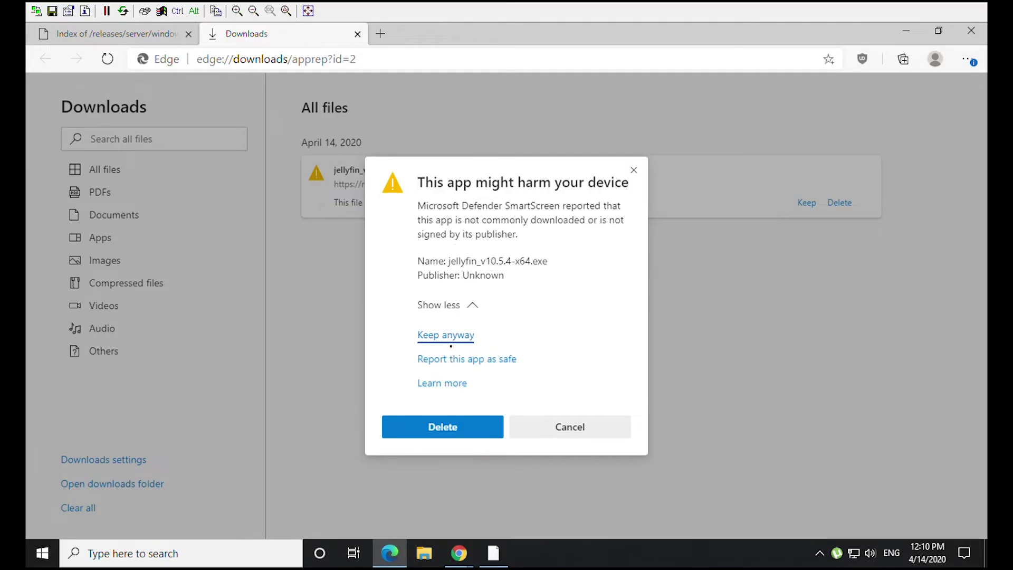
click(463, 346)
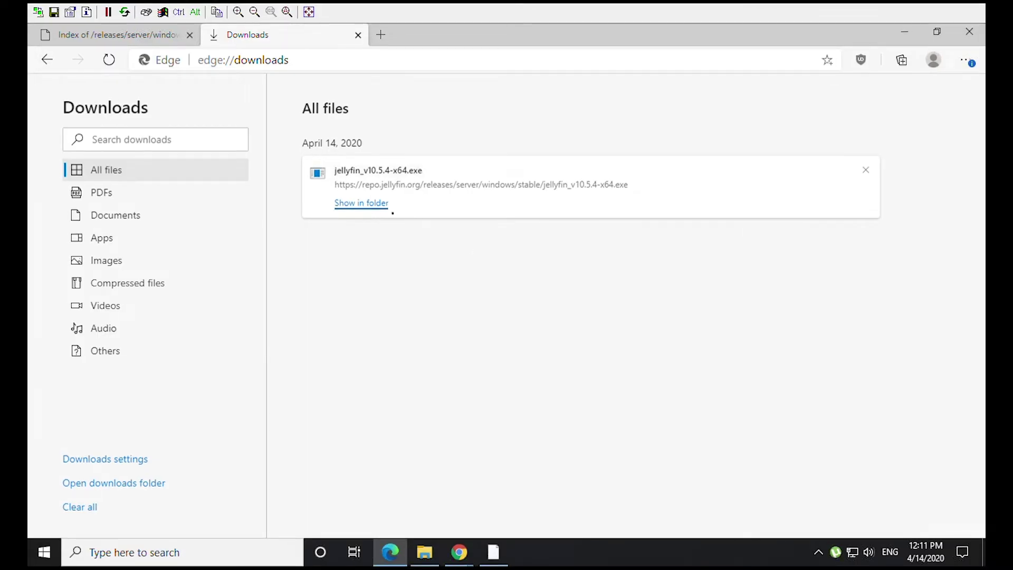
Show the downloaded Jellyfin installer in its folder and run it as administrator, allowing it to make changes
click(387, 205)
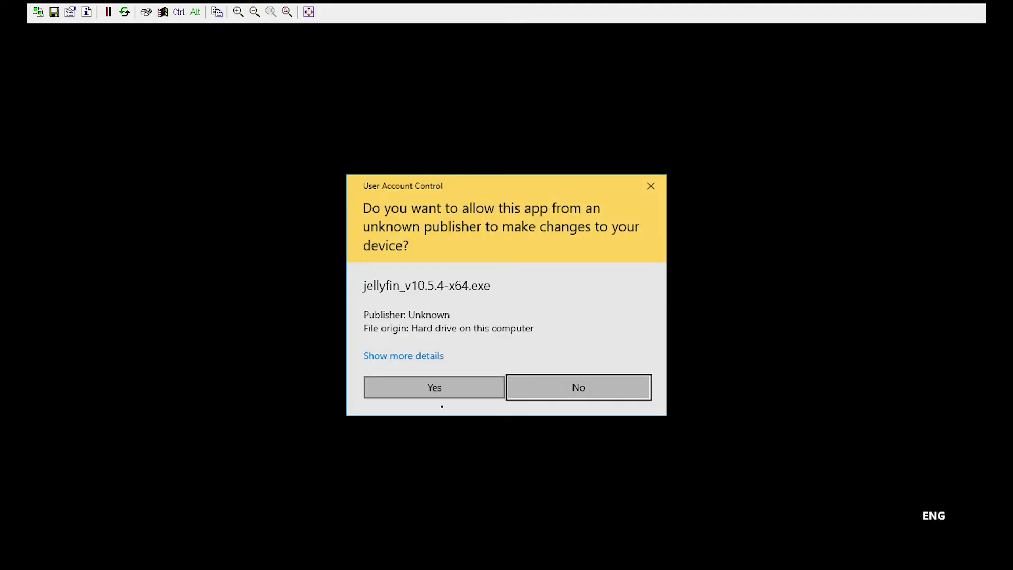
click(445, 405)
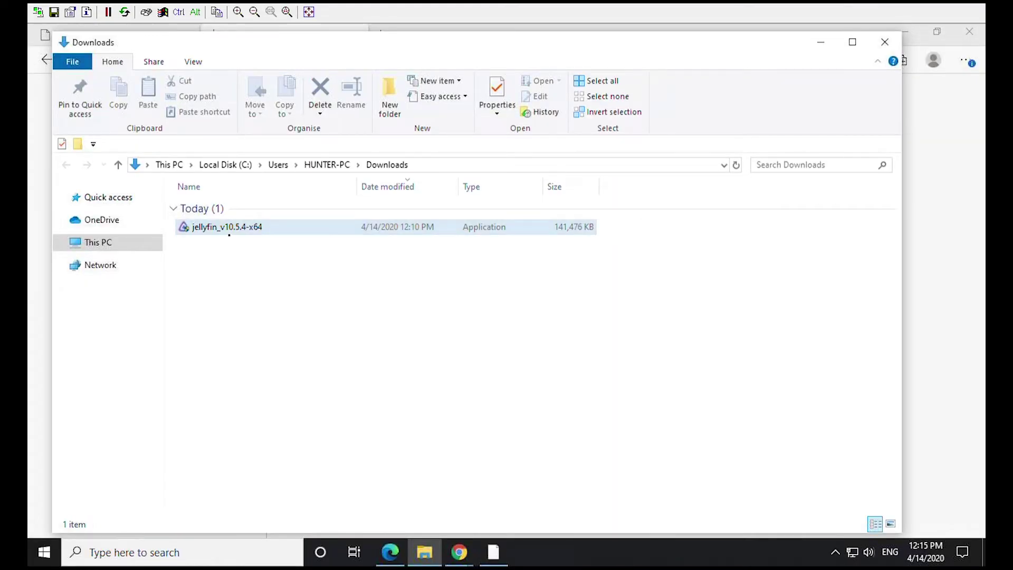
right_click(219, 226)
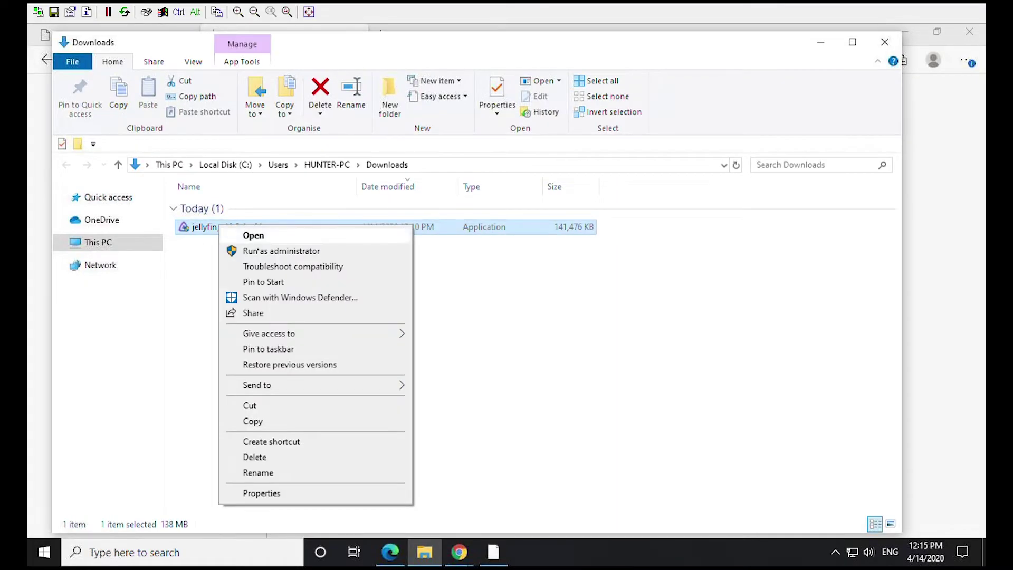
click(274, 251)
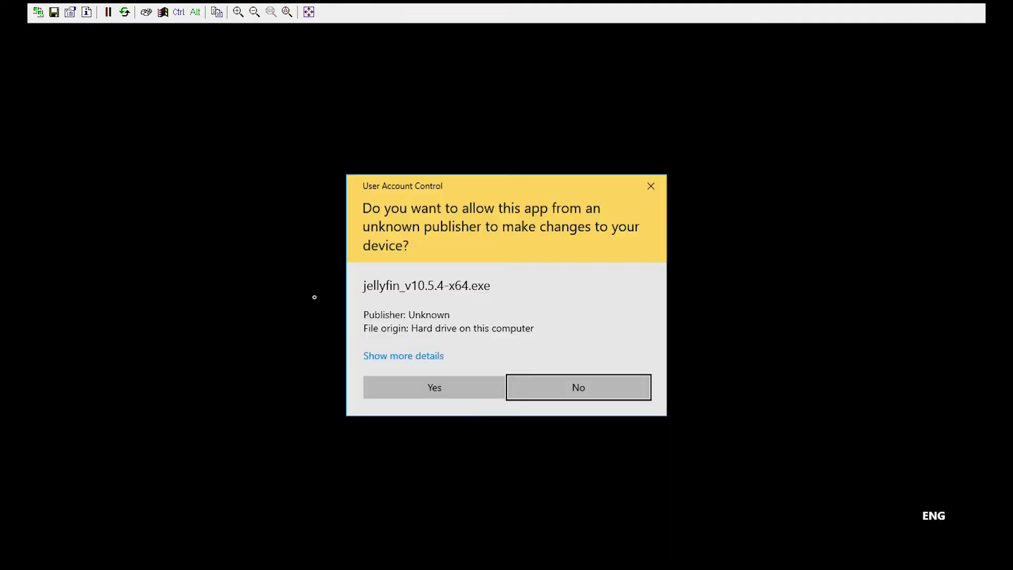
click(401, 395)
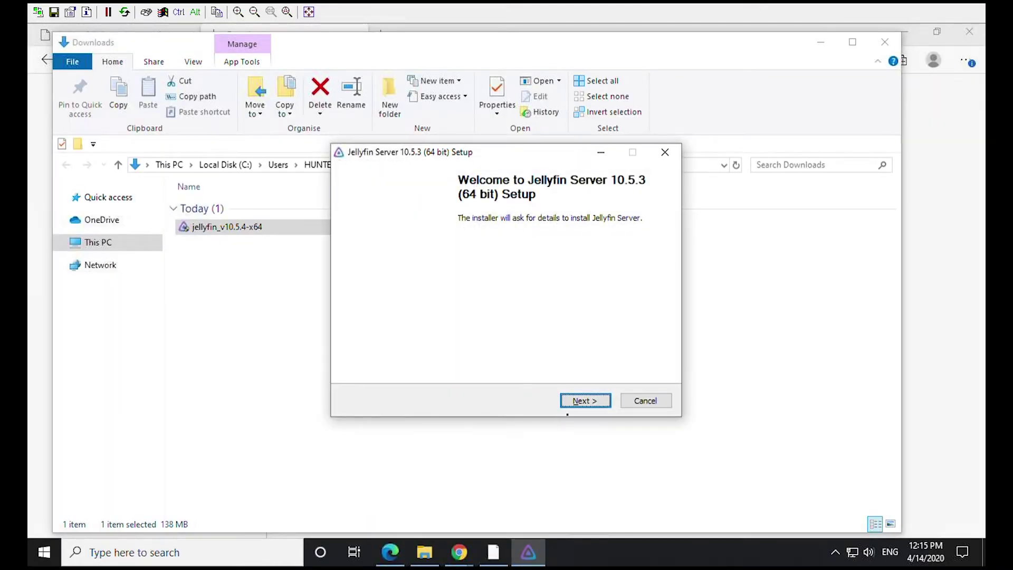
Accept the license agreement and choose Install as a Service as the setup type, proceeding despite the existing data folder
click(591, 414)
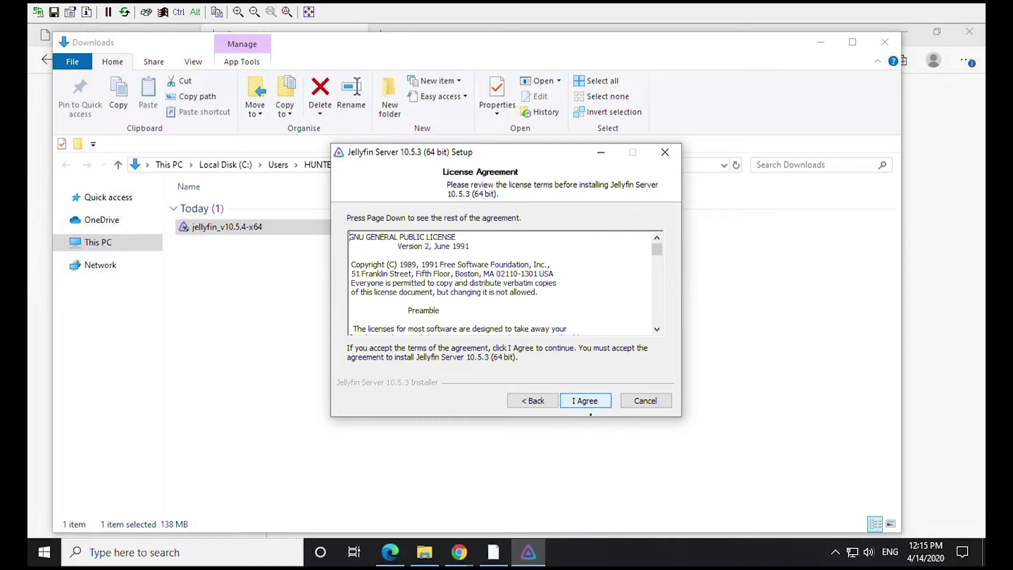
click(591, 413)
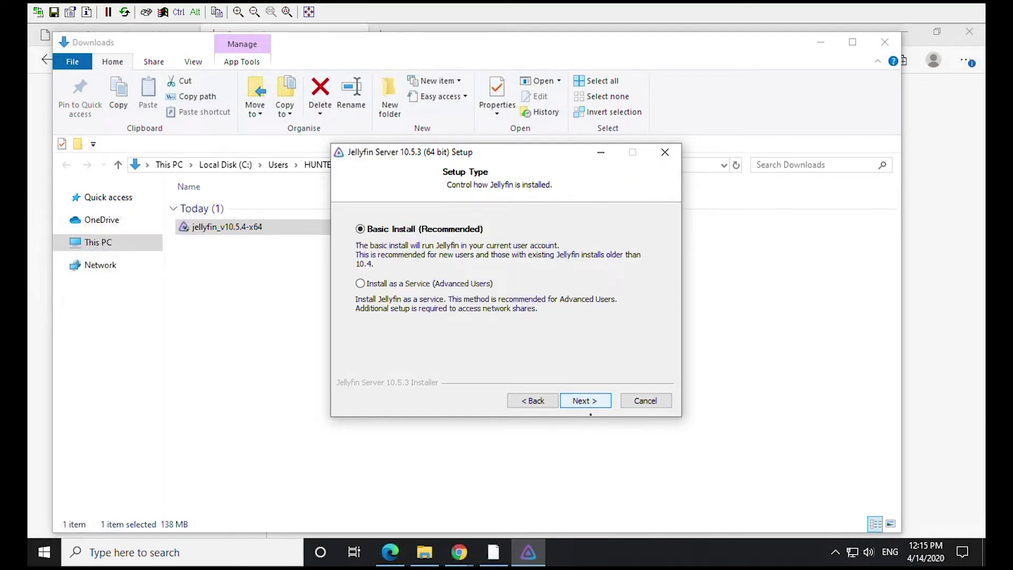
key(Down)
click(590, 403)
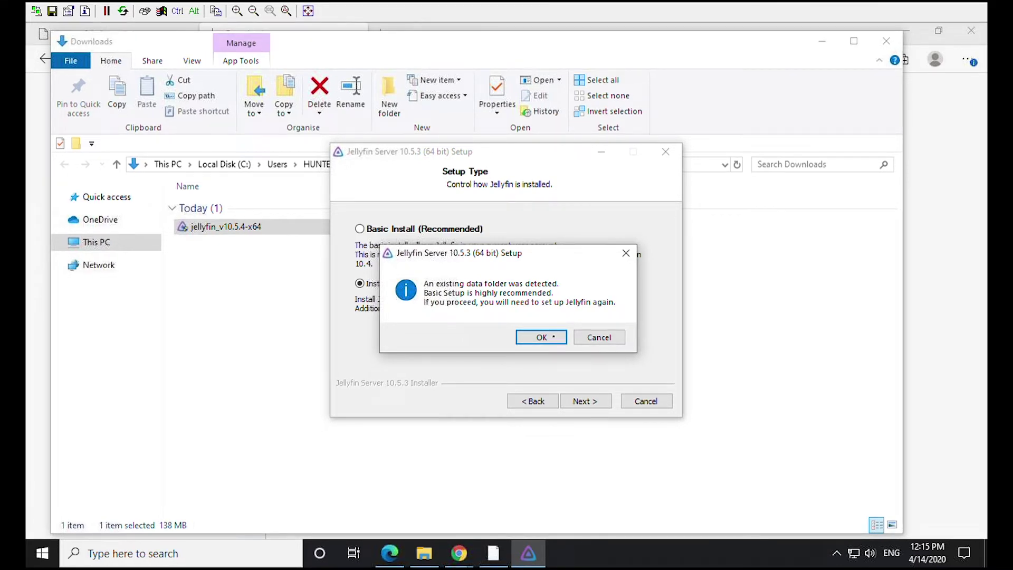
click(554, 337)
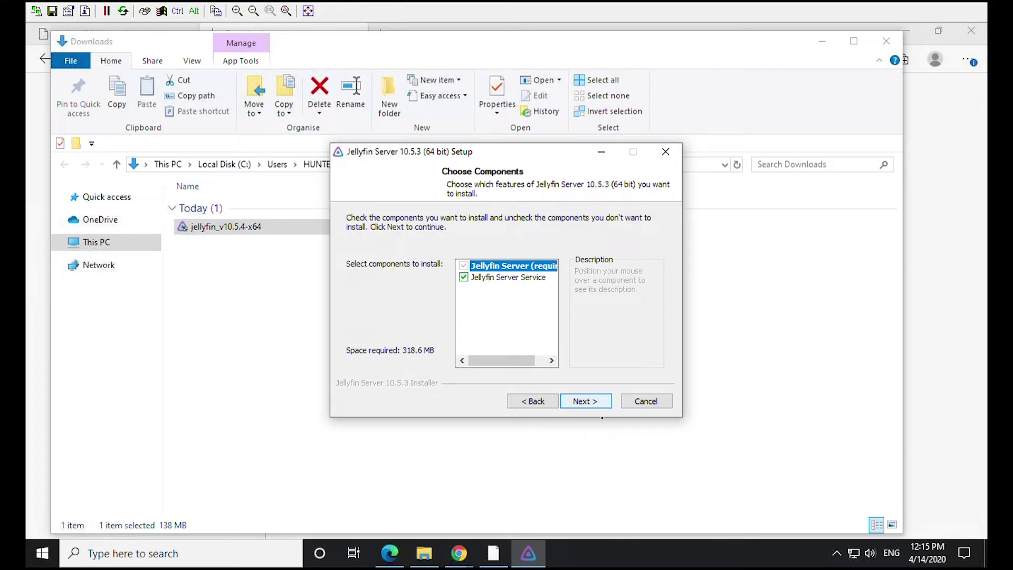
Accept both Jellyfin Server components and the default install and data folders
key(Return)
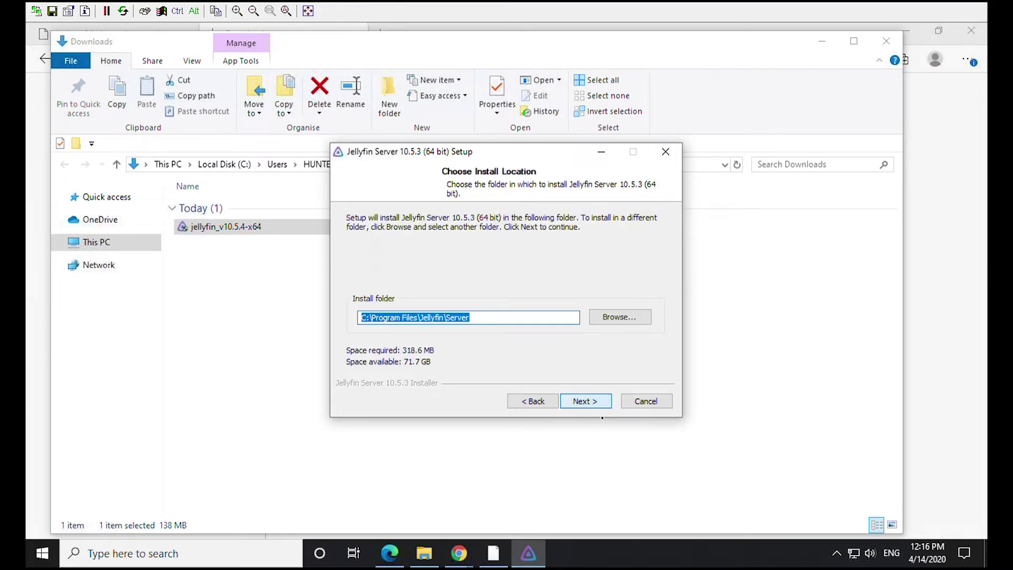
key(Return)
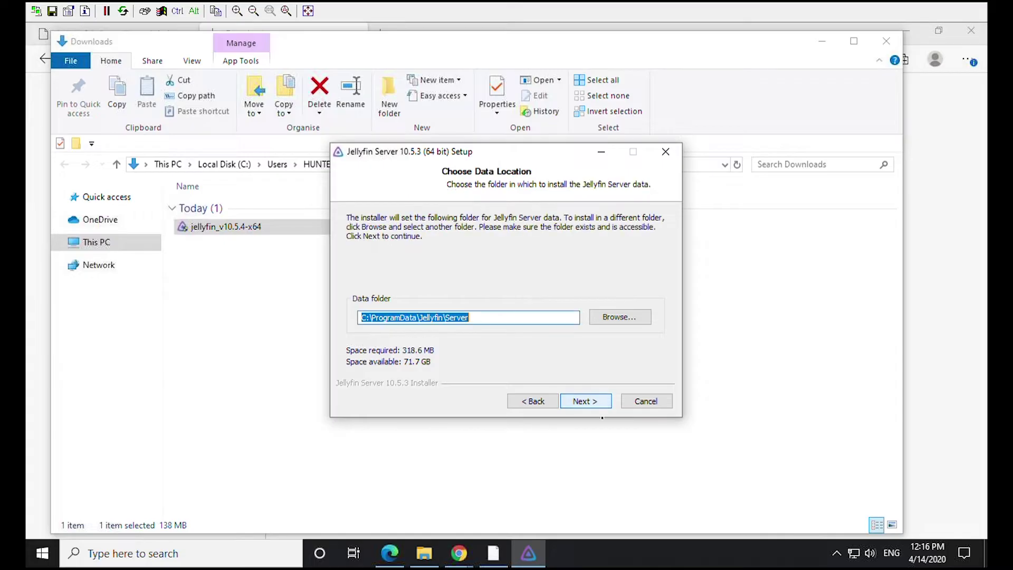
key(Return)
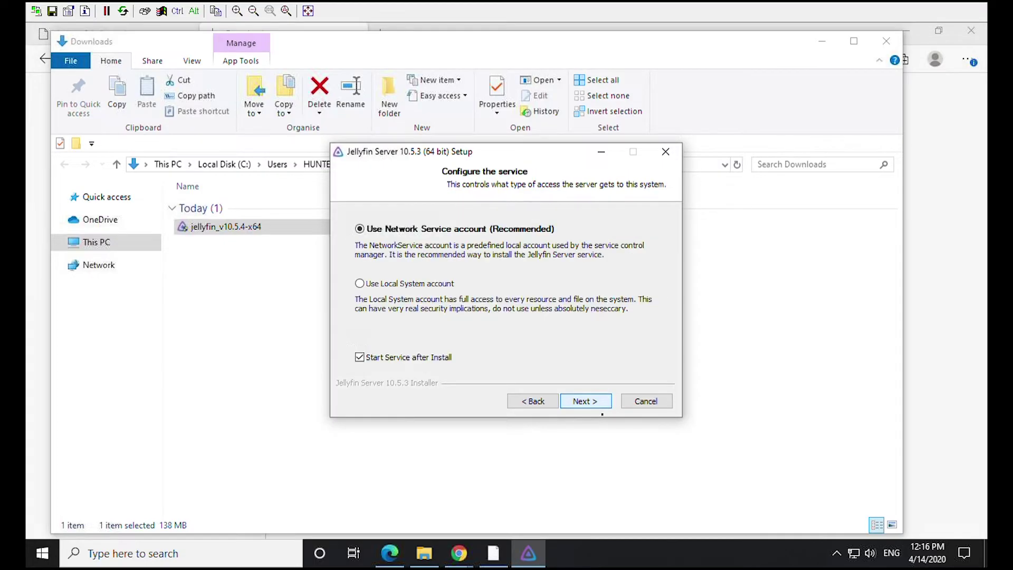
Install the server with the Network Service account and Start Service after Install enabled, and close the finished setup
click(589, 399)
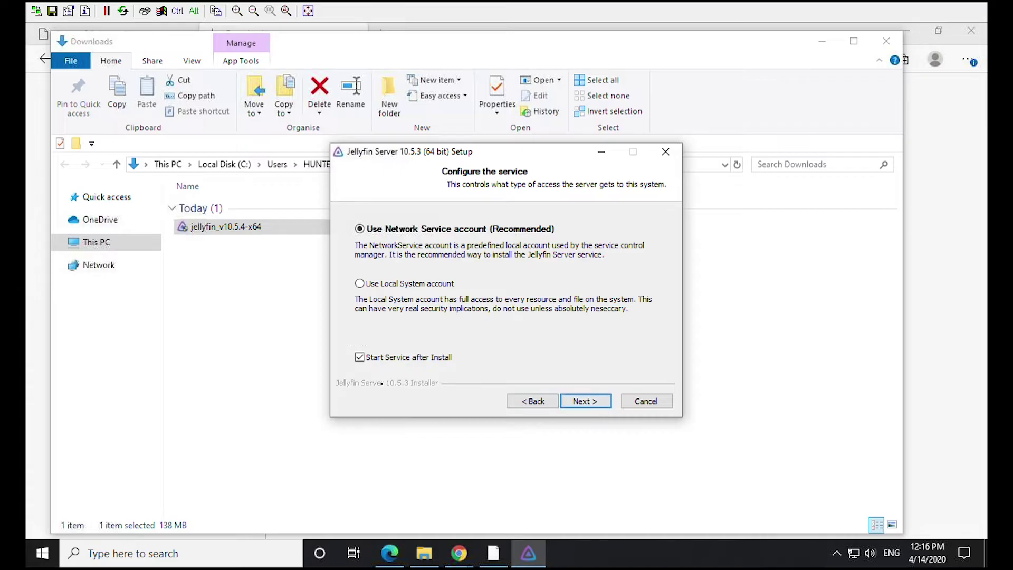
click(587, 402)
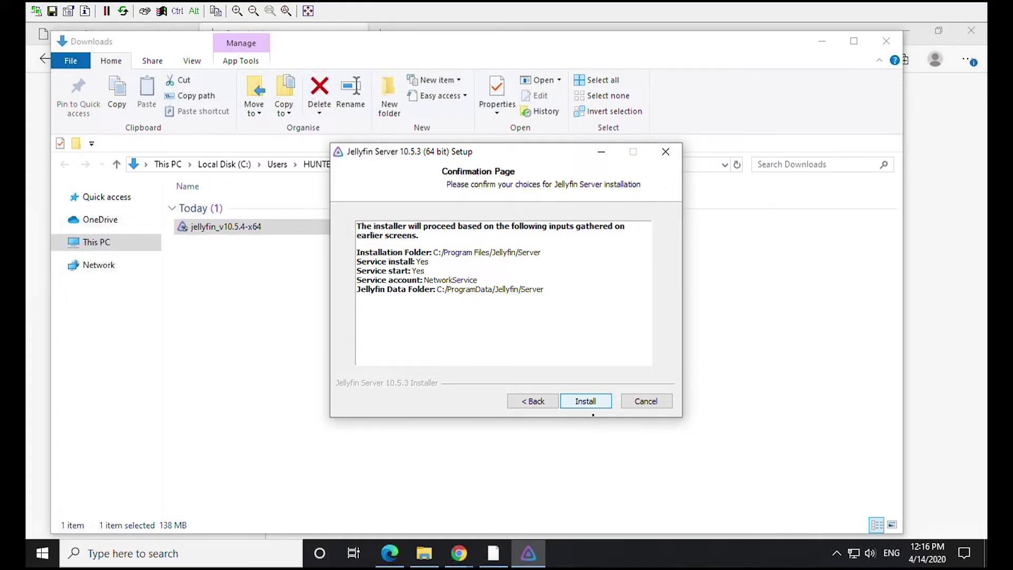
click(585, 401)
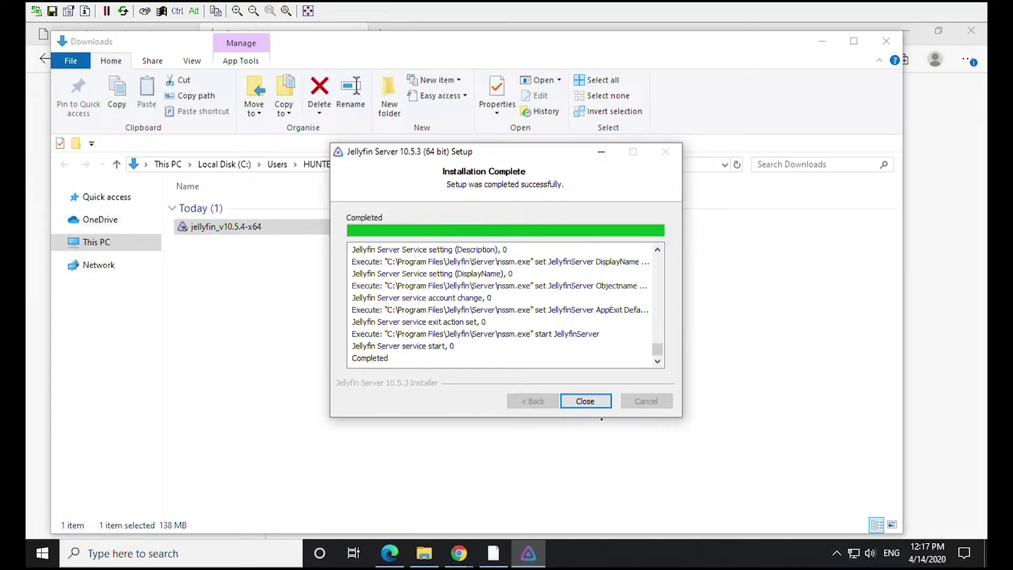
click(600, 406)
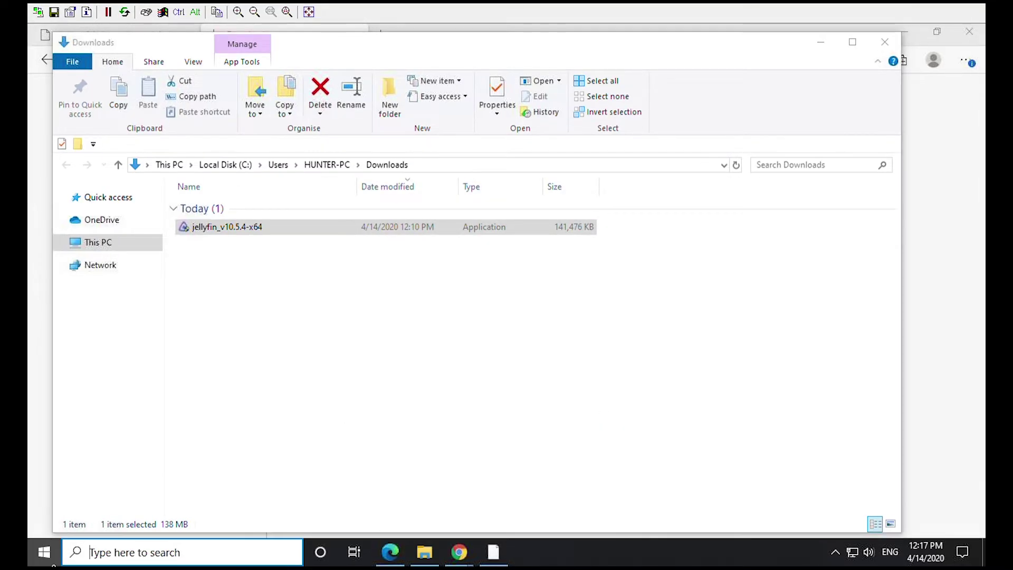
Restart the computer
key(super)
click(44, 521)
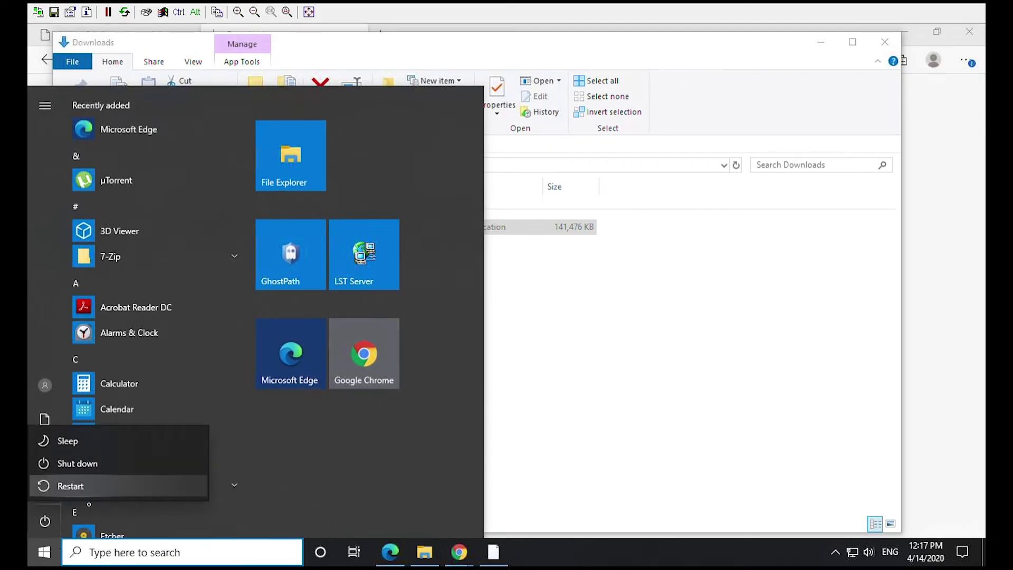
click(85, 485)
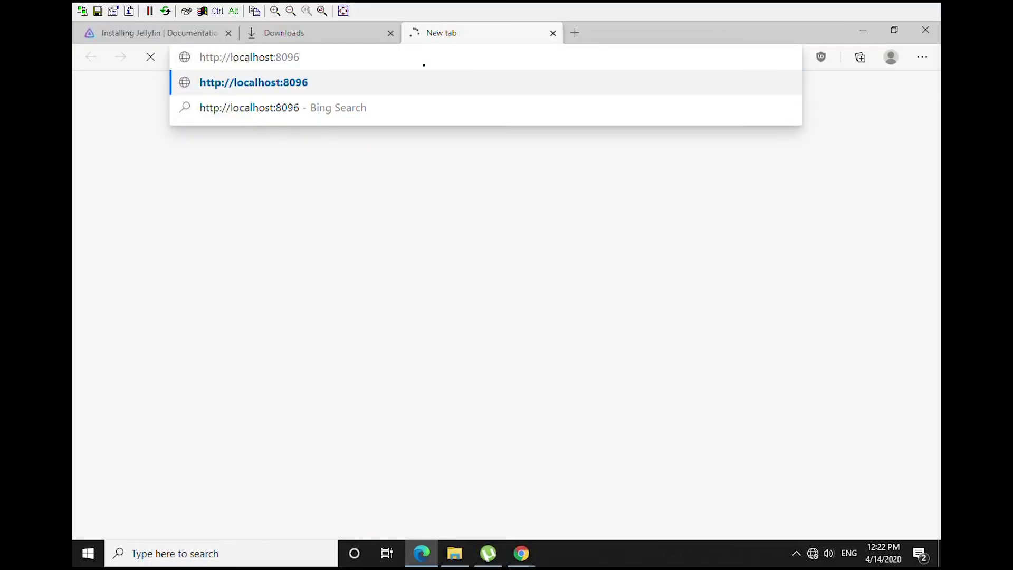
key(Return)
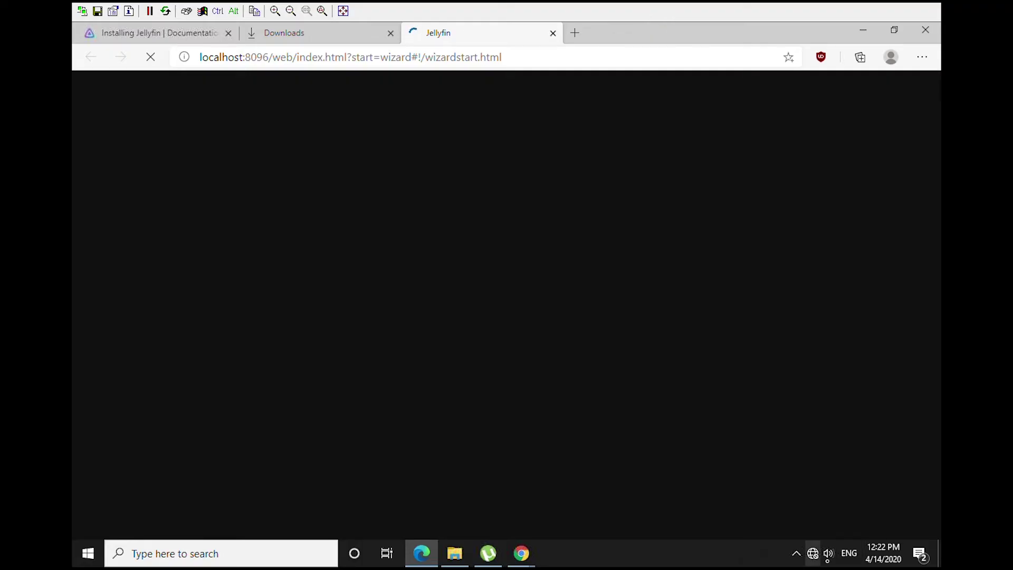
click(812, 553)
click(506, 440)
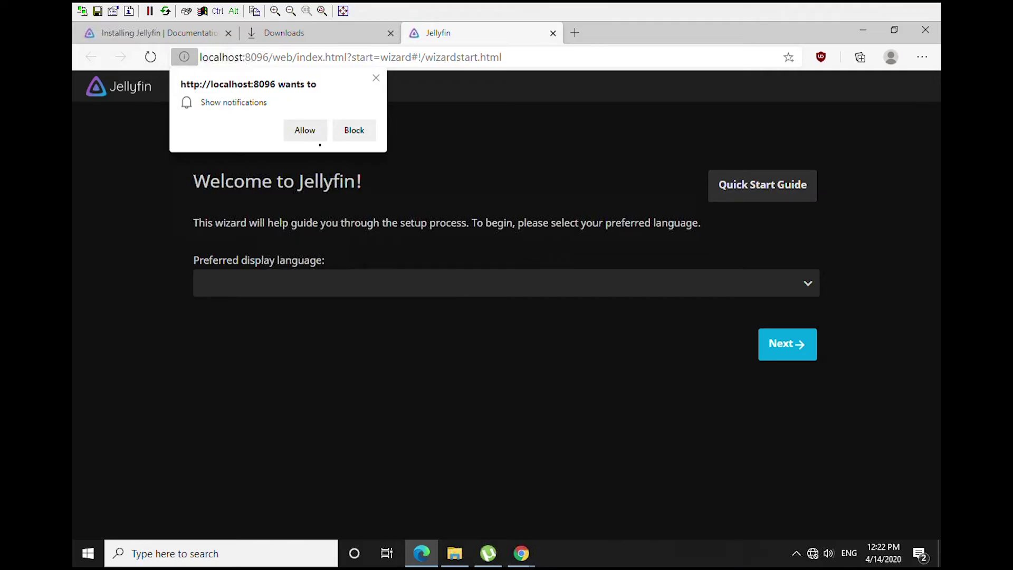
click(319, 145)
Set the preferred display language to English (United States) and continue to the admin account page of the setup wizard
click(570, 283)
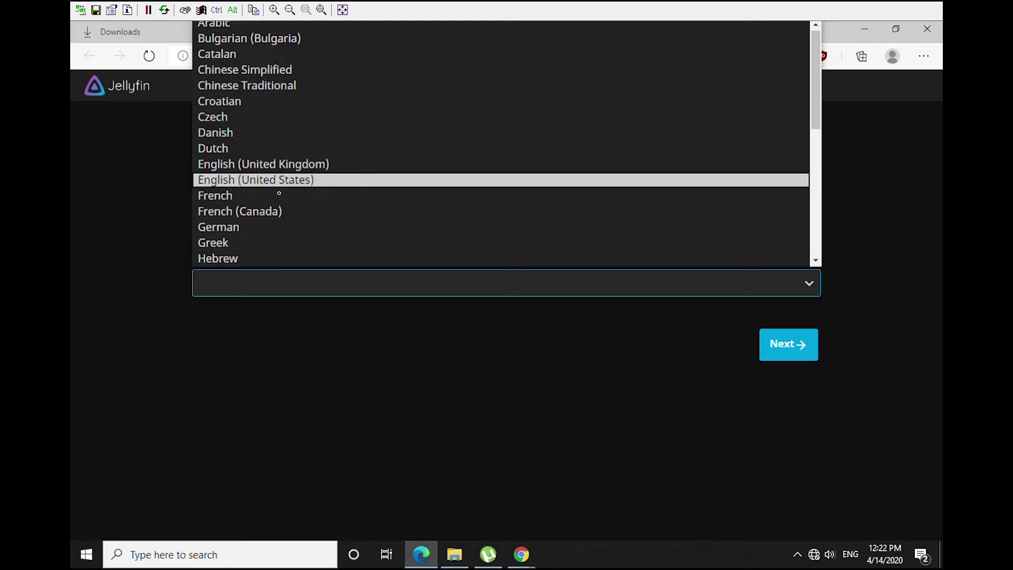
key(Return)
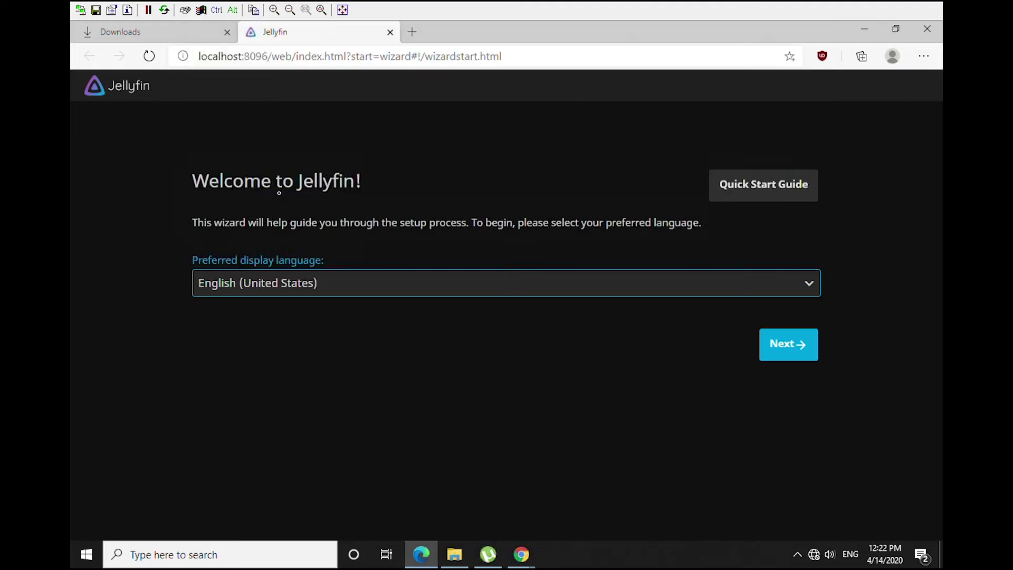
click(411, 421)
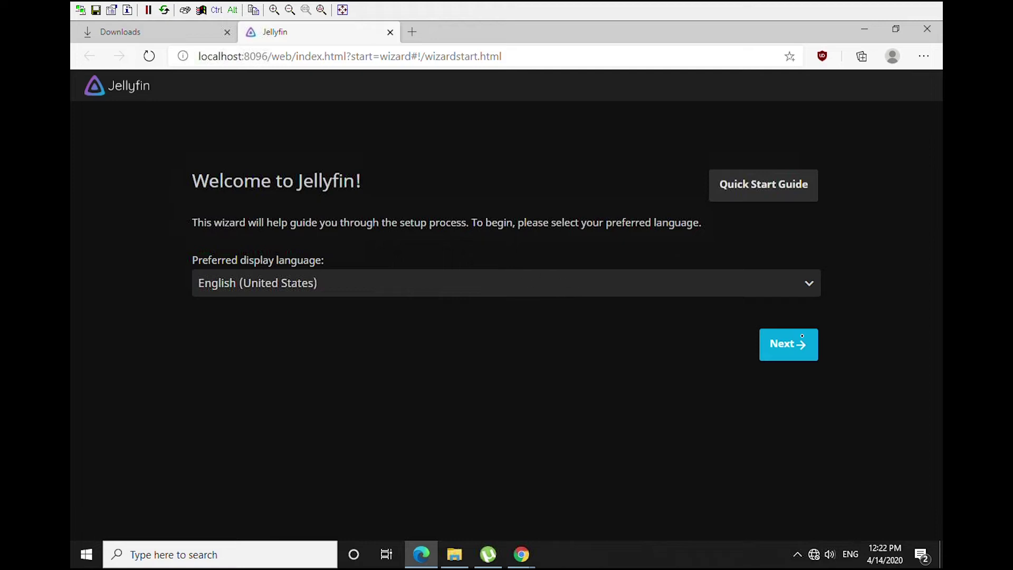
click(798, 357)
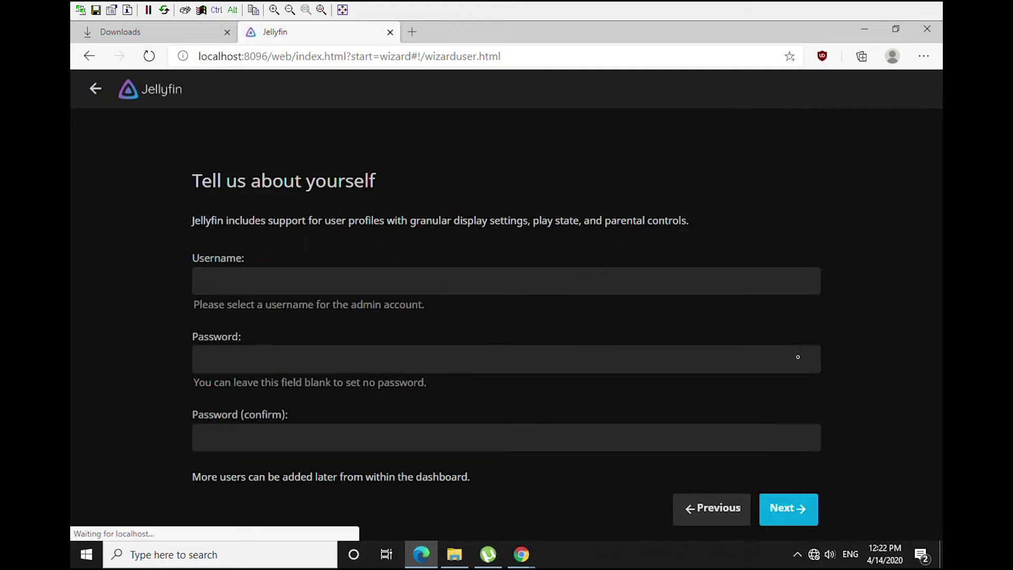
Create the admin account with username nodeninja, enter and confirm its password, continue to media library setup, and dismiss the browser's save-password offer
text(nodeninja)
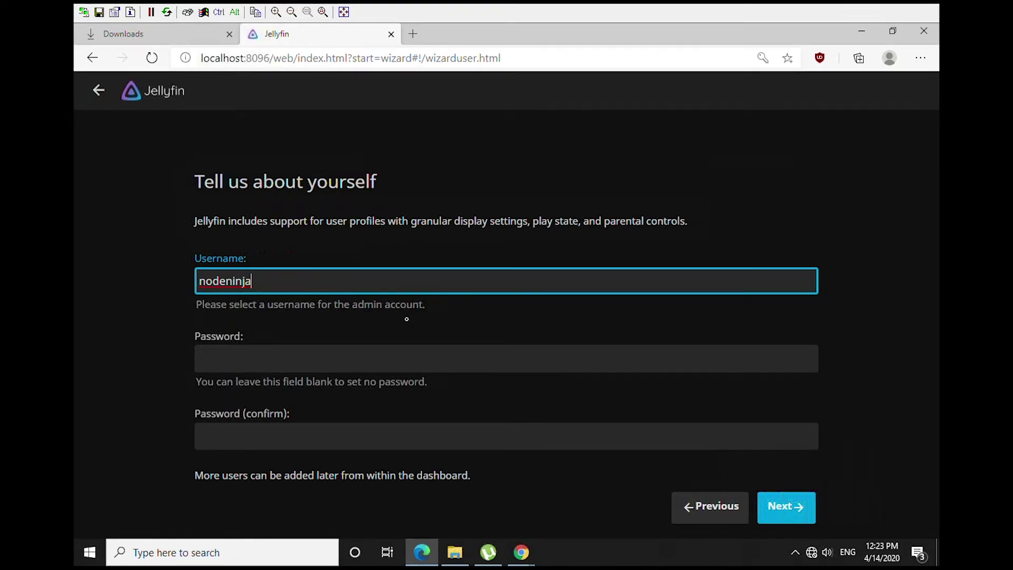
click(397, 361)
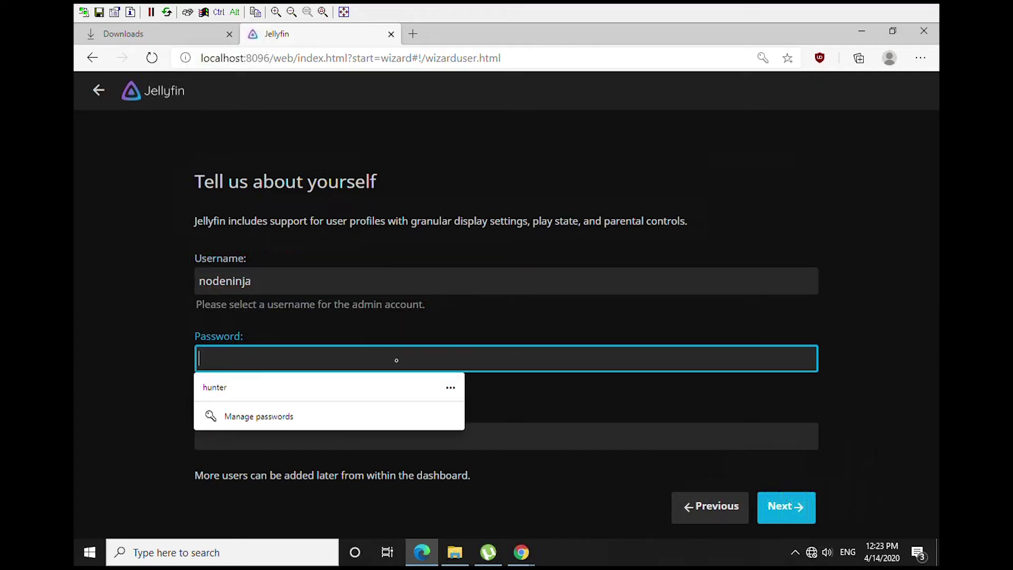
click(466, 336)
click(511, 288)
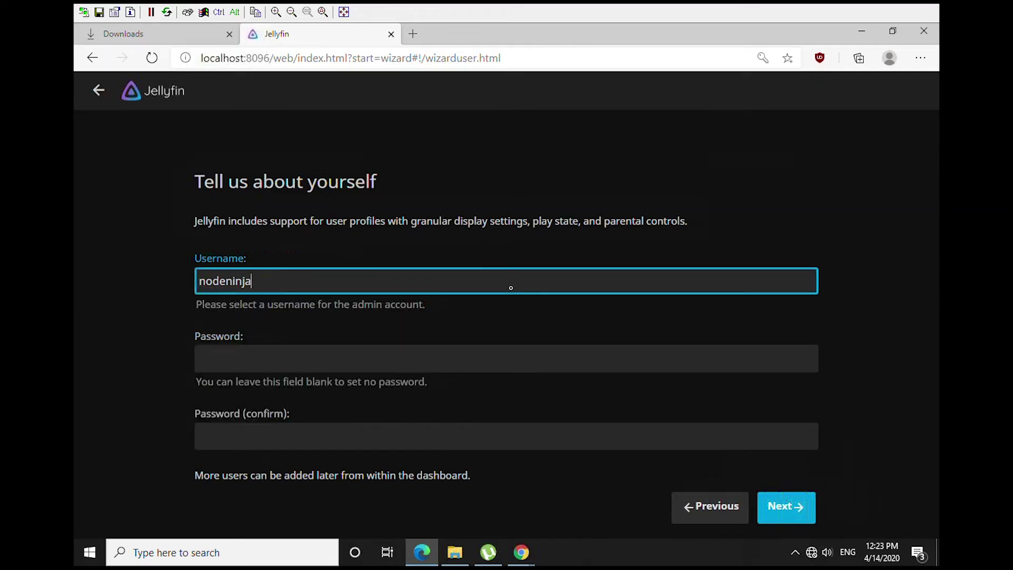
key(Tab)
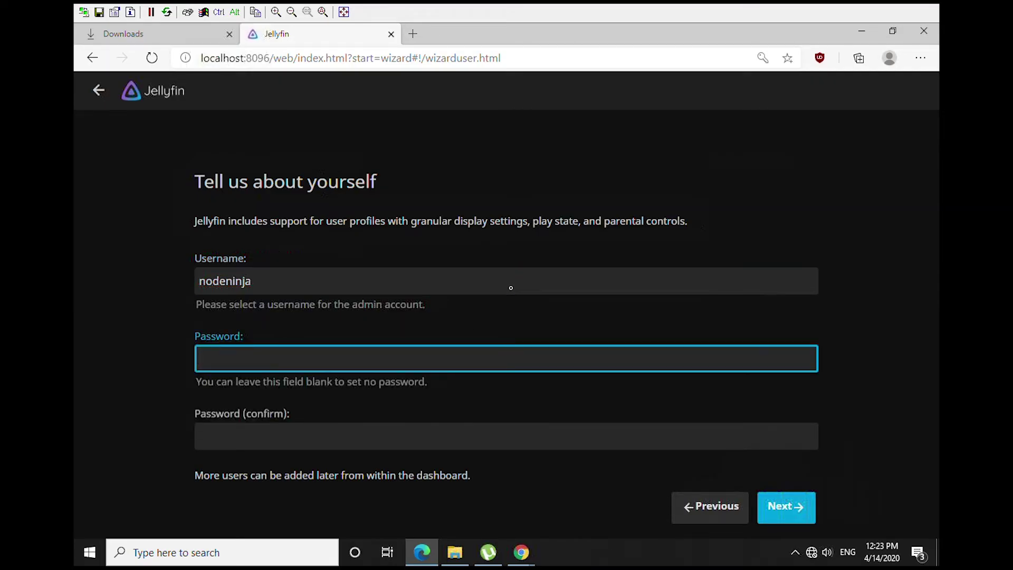
text(******)
key(Tab)
text(******)
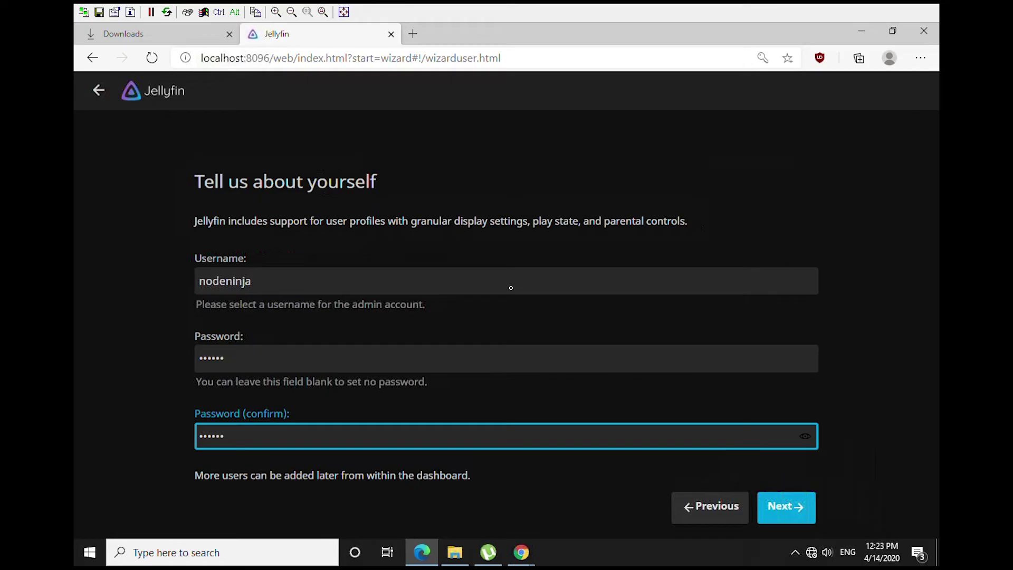
click(787, 514)
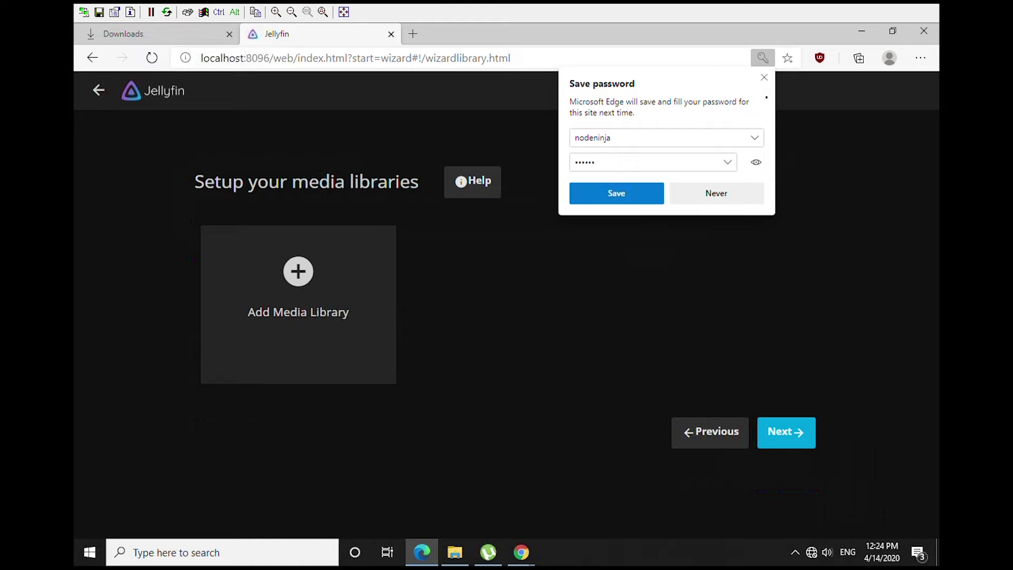
click(764, 78)
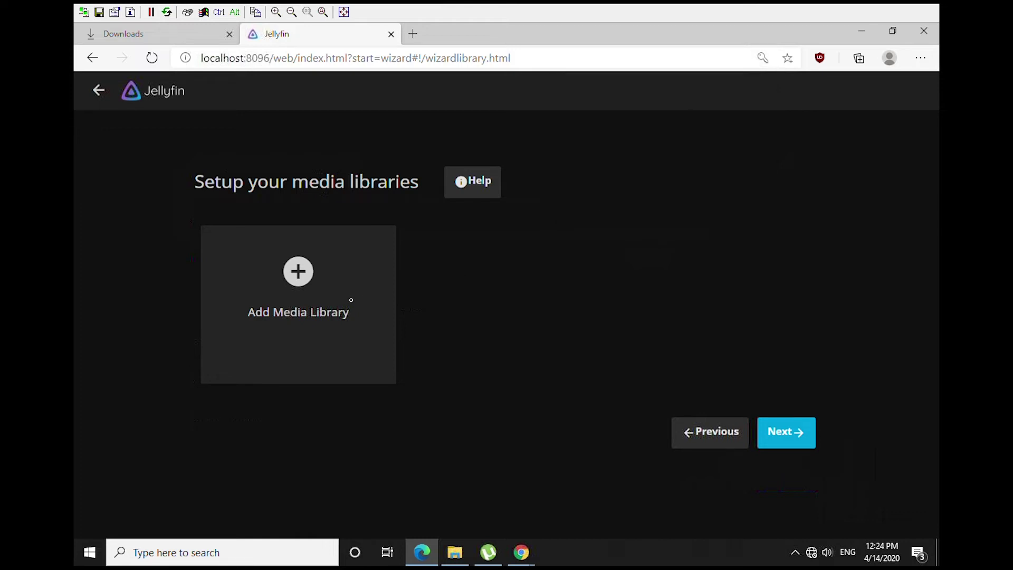
Start adding a media library with Movies as its content type
click(314, 286)
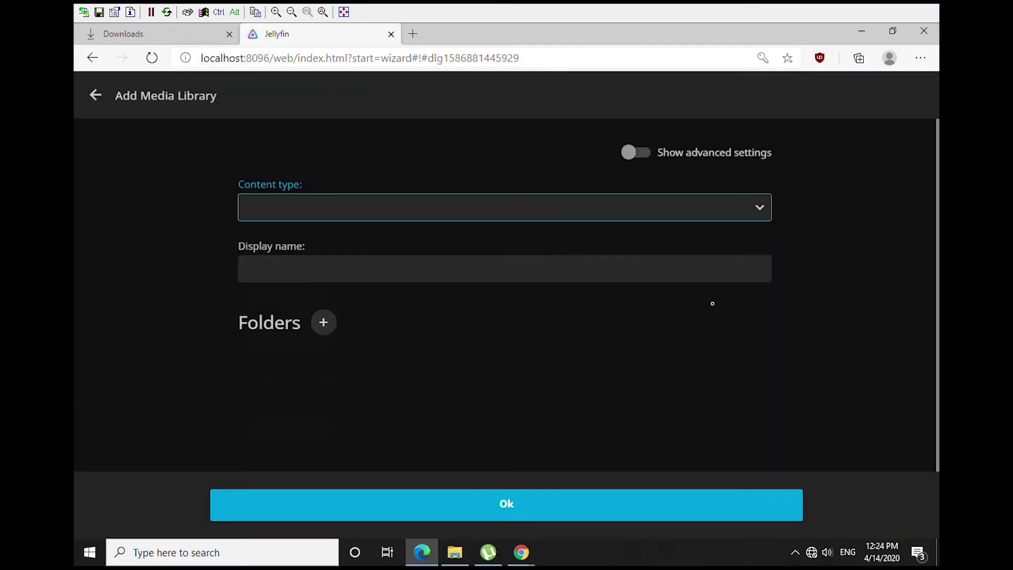
click(771, 211)
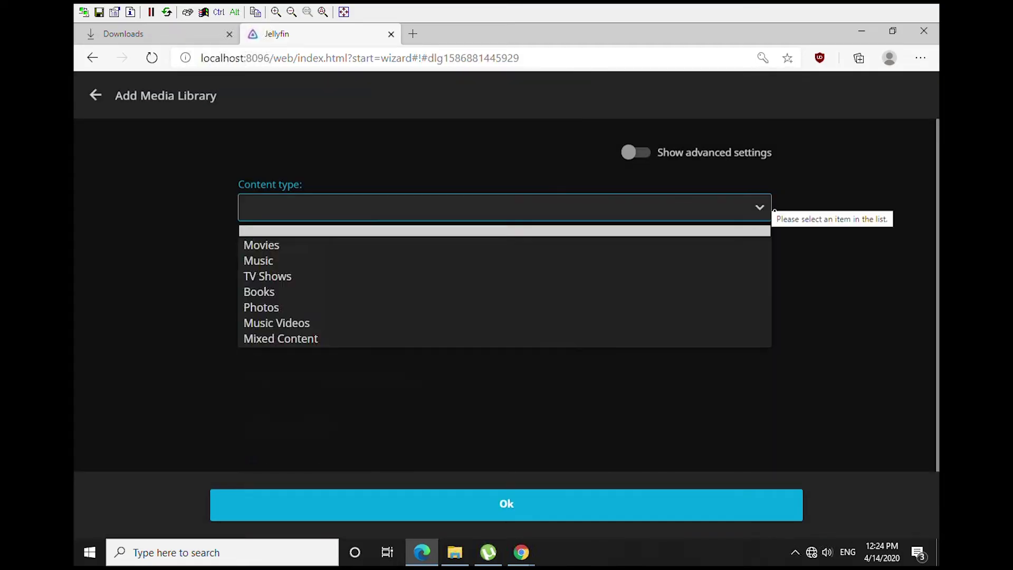
click(330, 246)
scroll(531, 300, down, 1)
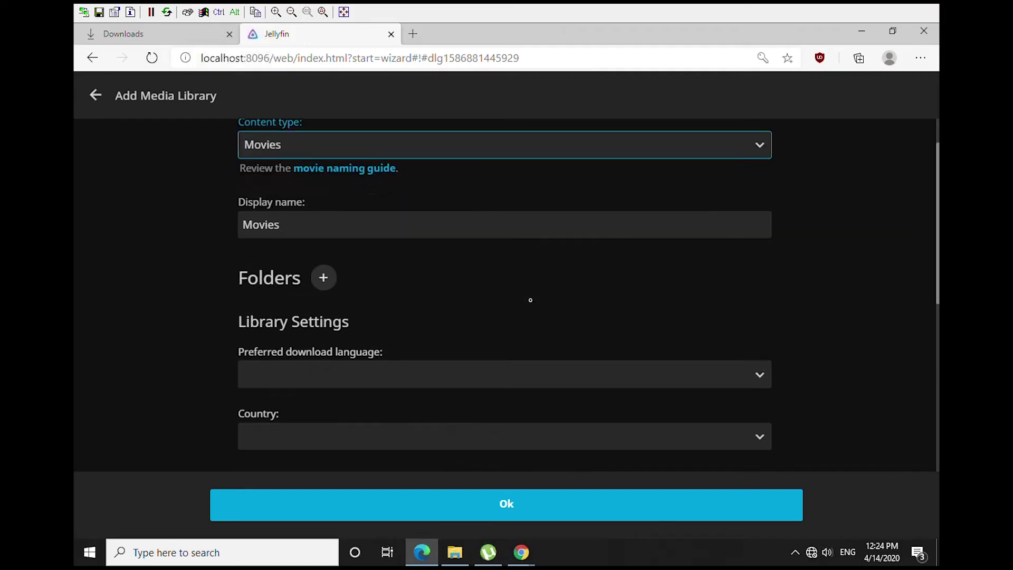
scroll(439, 315, down, 1)
scroll(355, 290, up, 1)
Add the C:\Movies folder to the Movies library
click(330, 287)
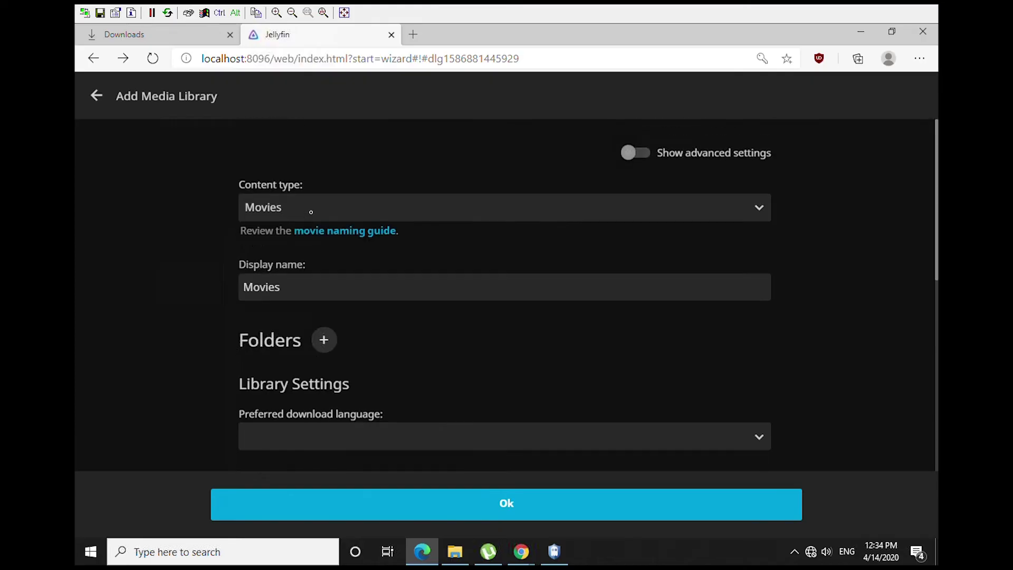
scroll(319, 221, down, 1)
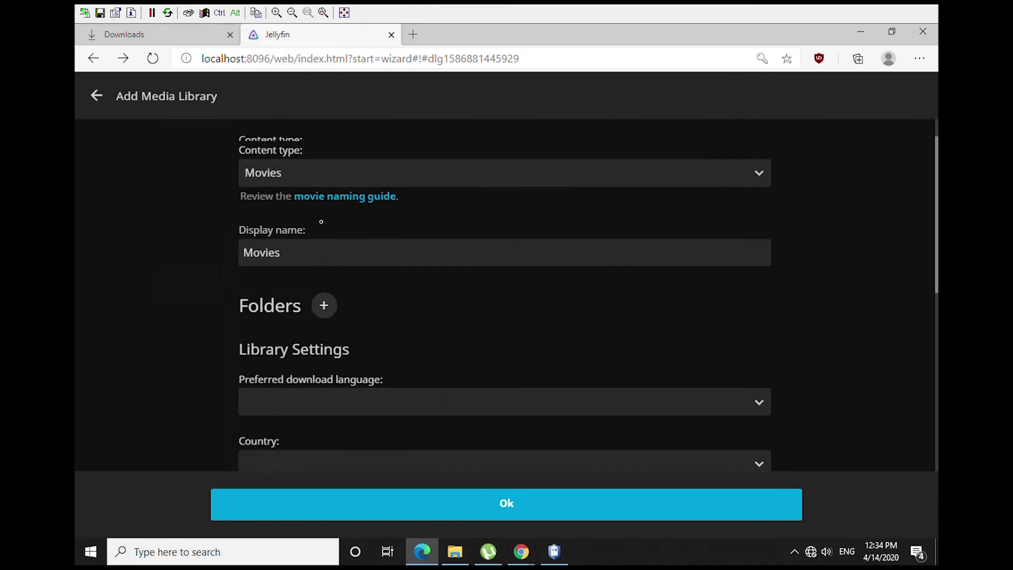
click(330, 288)
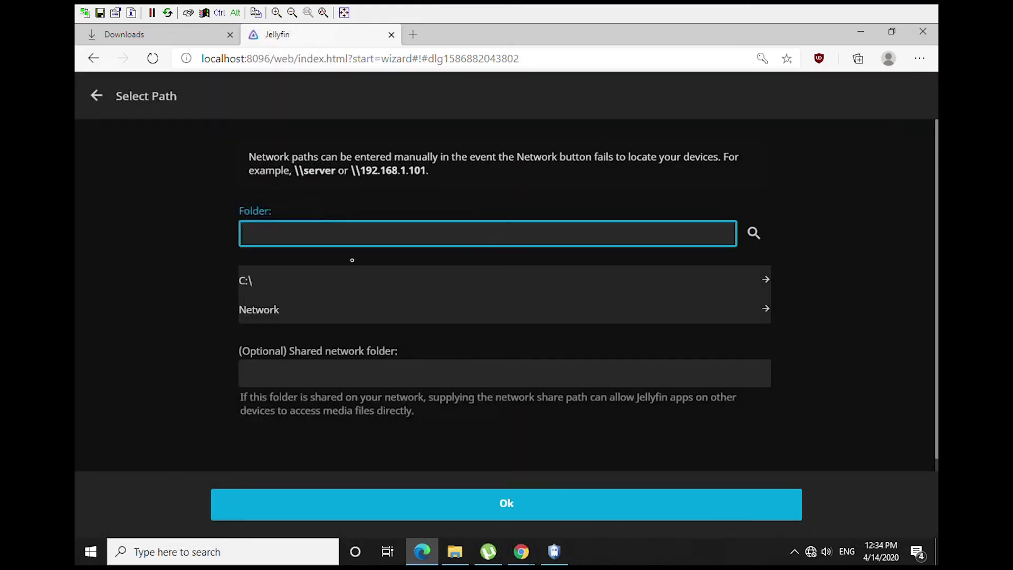
click(316, 293)
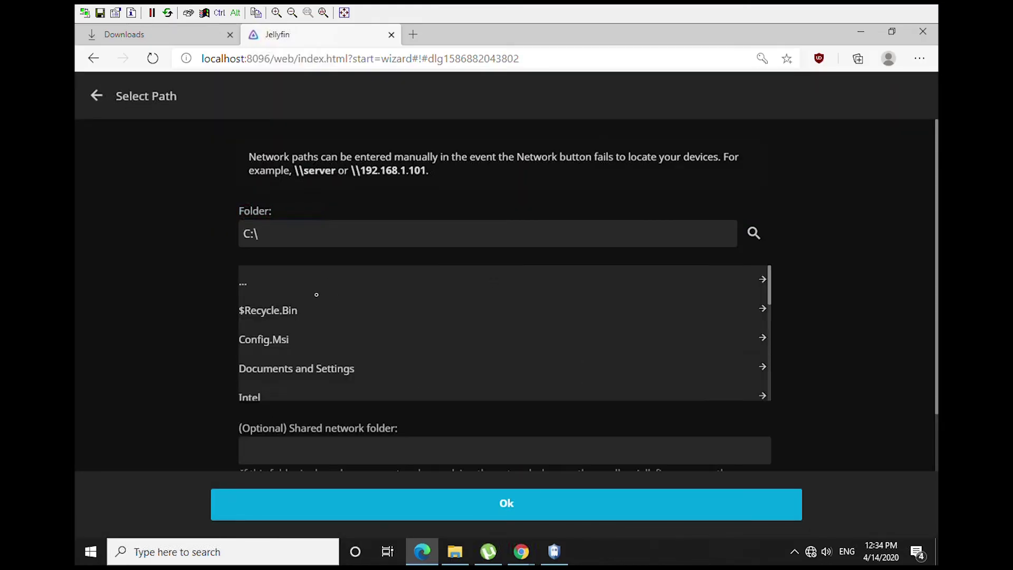
scroll(321, 367, down, 2)
click(320, 367)
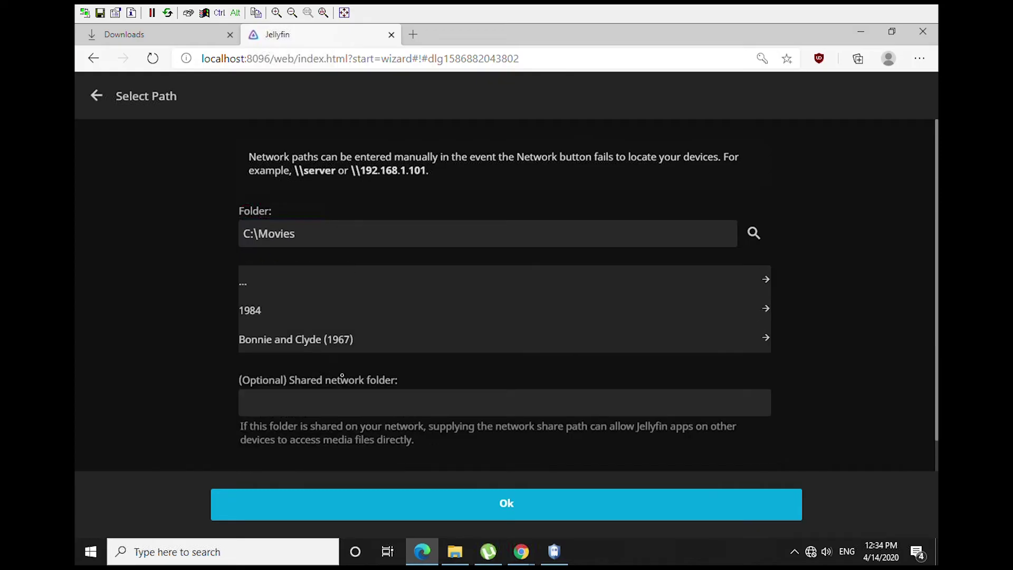
click(547, 520)
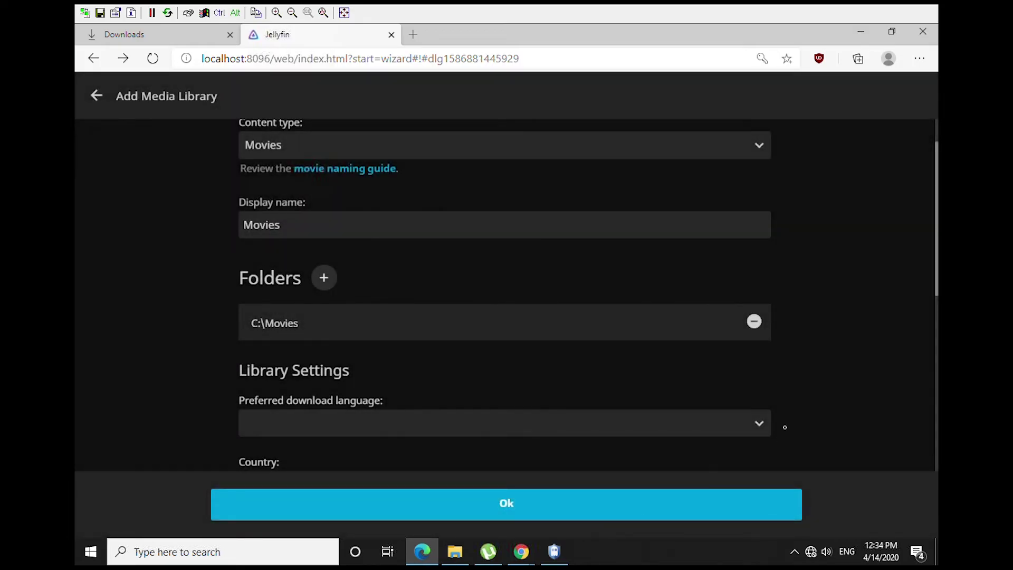
Set the Movies library's preferred download language to English
scroll(825, 391, down, 5)
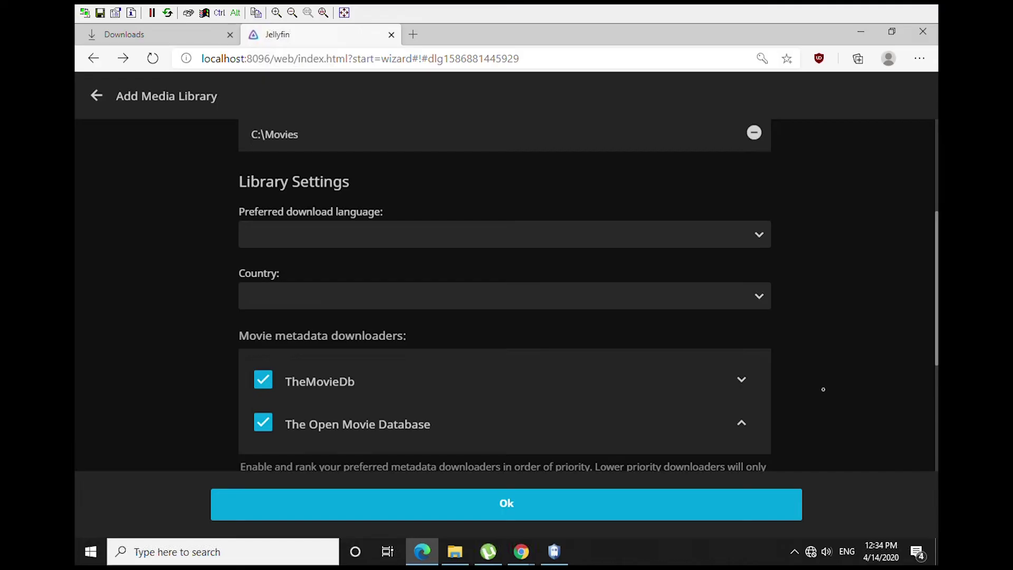
scroll(441, 207, up, 1)
click(331, 245)
click(331, 244)
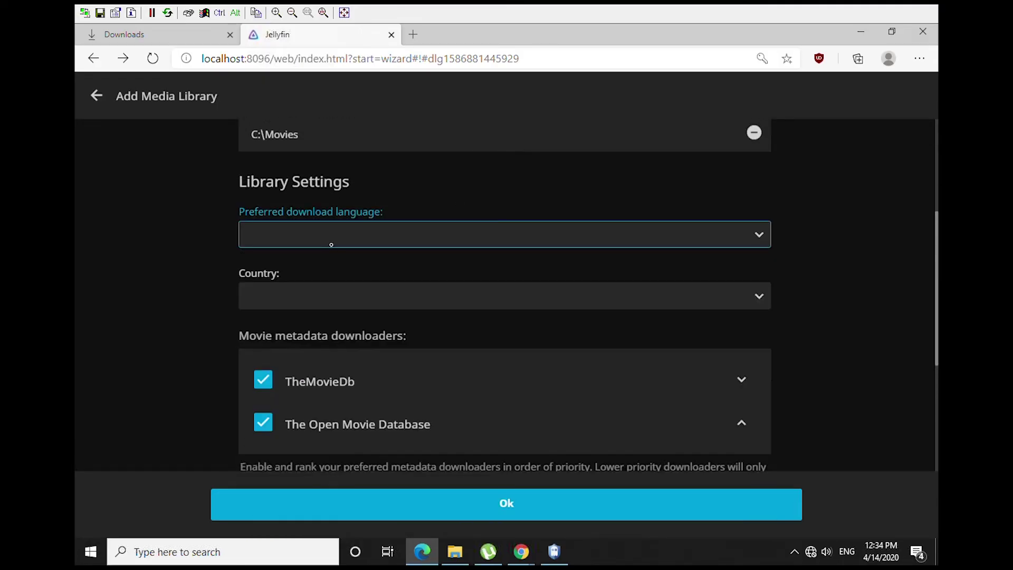
click(766, 247)
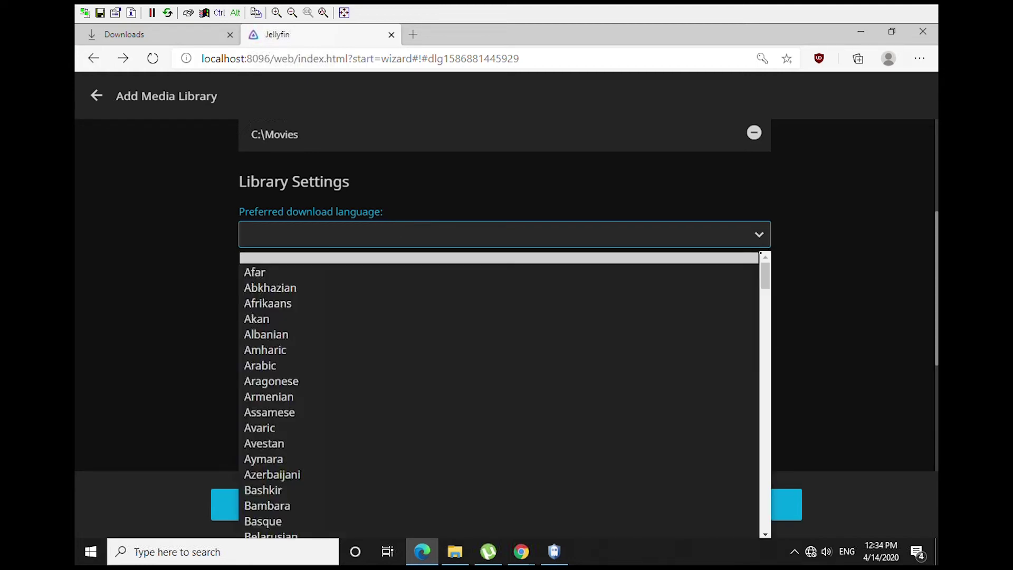
scroll(607, 389, down, 10)
scroll(606, 389, up, 10)
scroll(607, 389, down, 9)
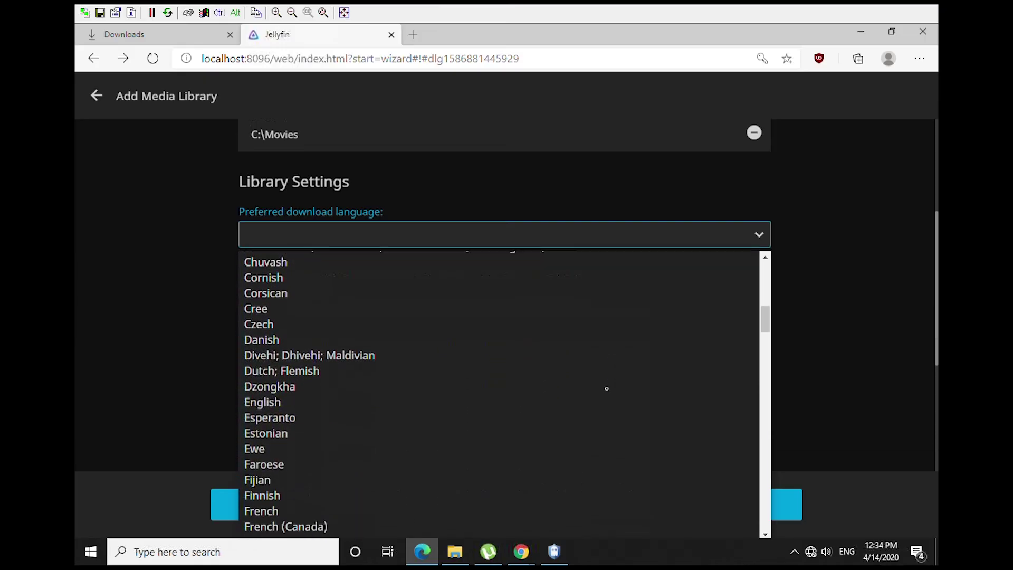
scroll(602, 389, down, 1)
scroll(571, 391, down, 1)
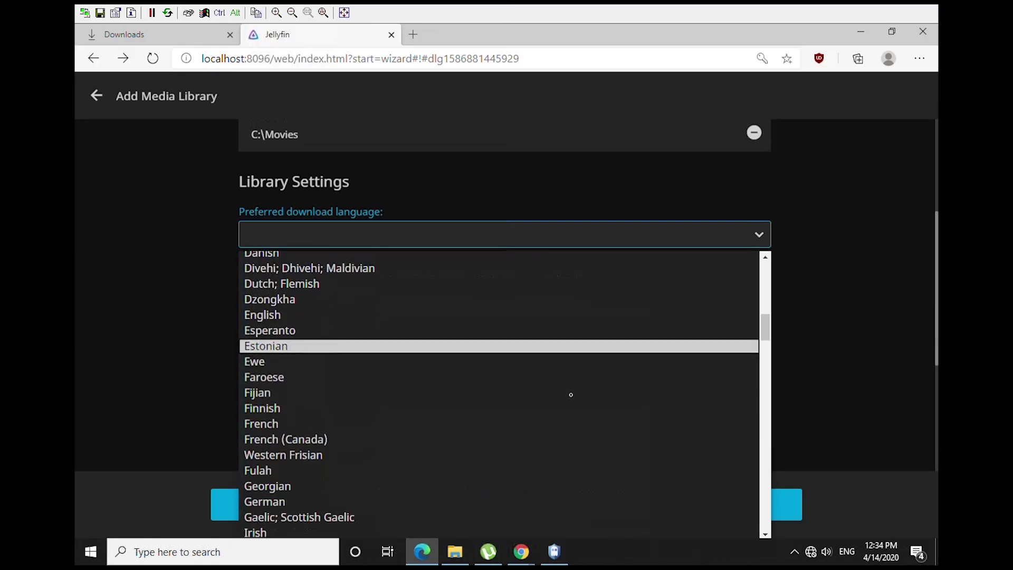
key(Up)
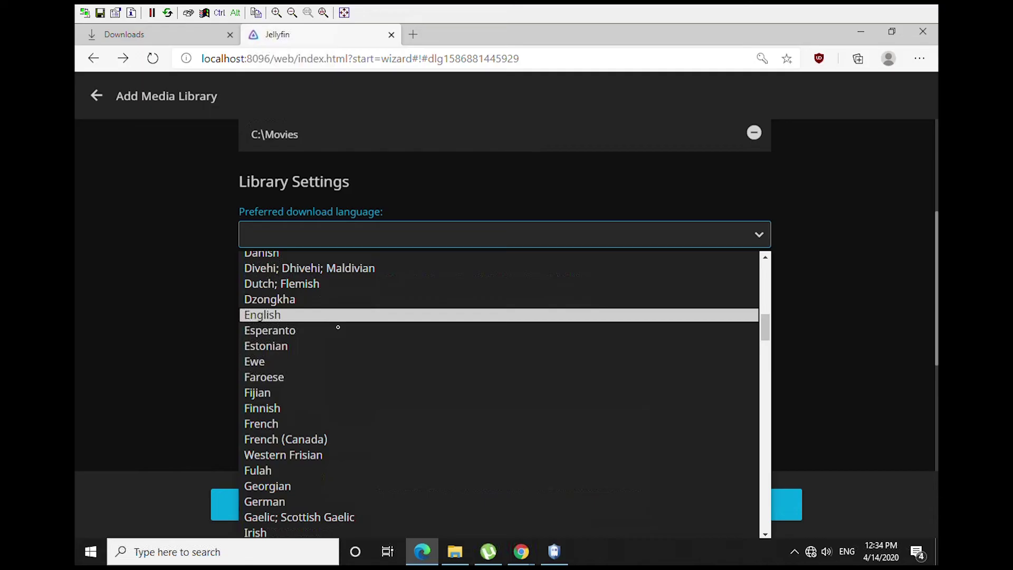
key(Return)
key(Tab)
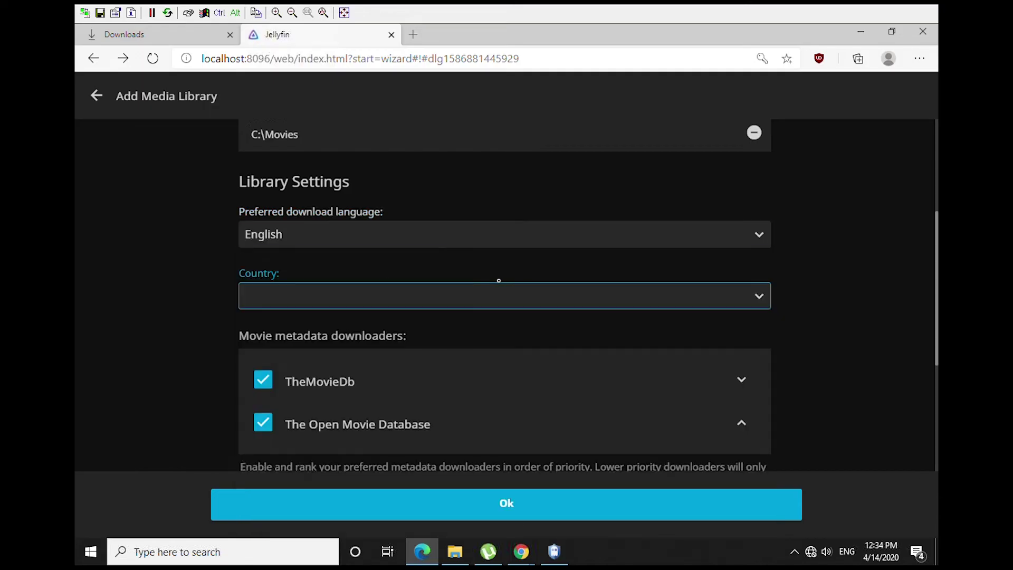
scroll(831, 302, down, 3)
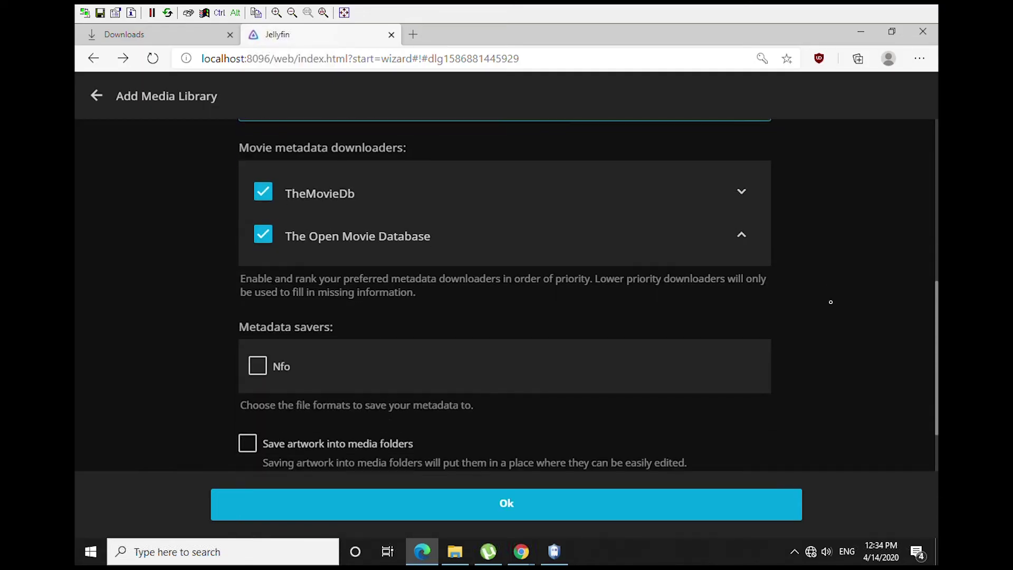
scroll(829, 302, up, 2)
click(770, 246)
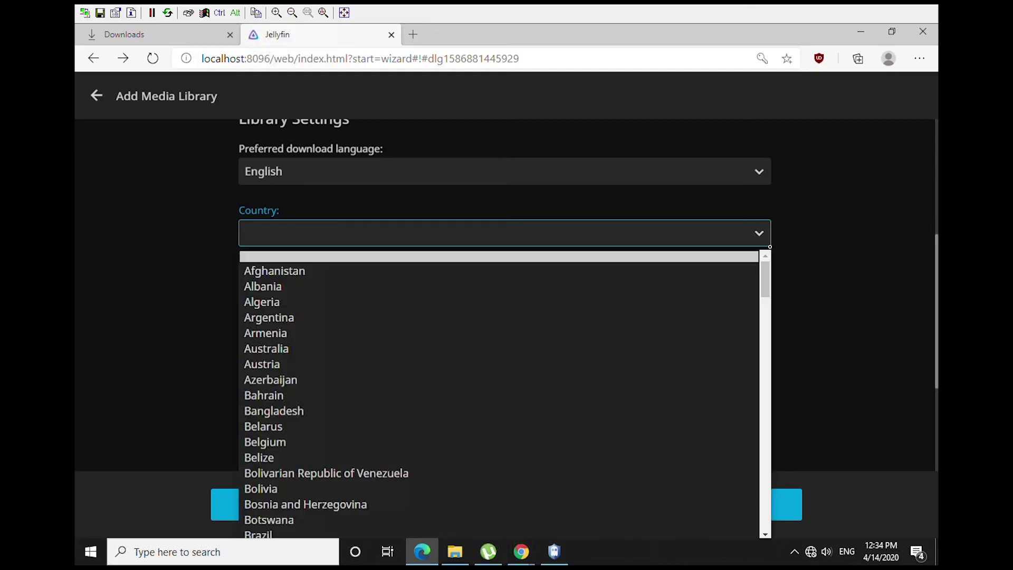
click(832, 243)
Enable saving artwork into media folders and chapter image extraction, and save the Movies library
scroll(838, 307, down, 4)
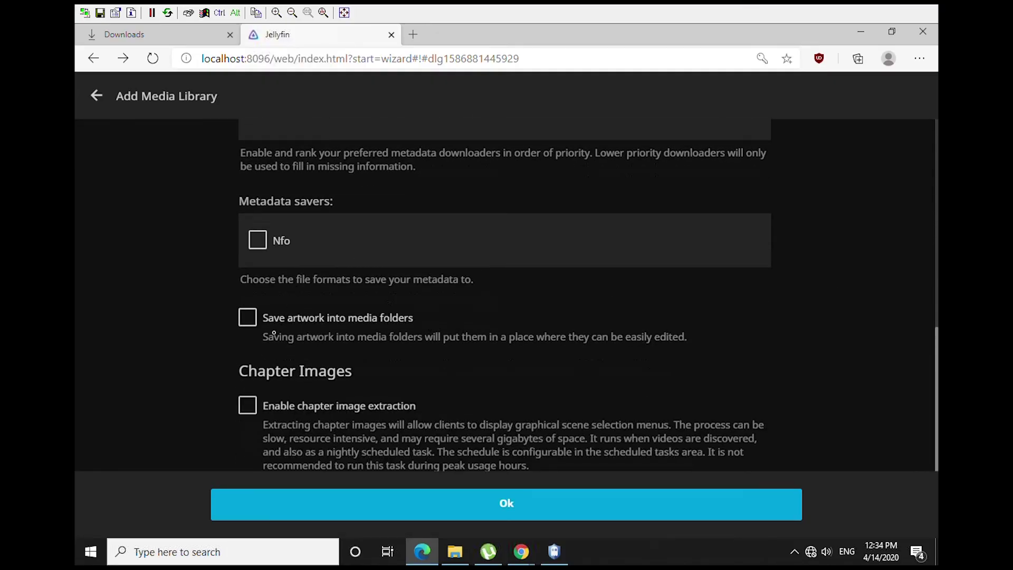
click(253, 325)
scroll(391, 356, down, 2)
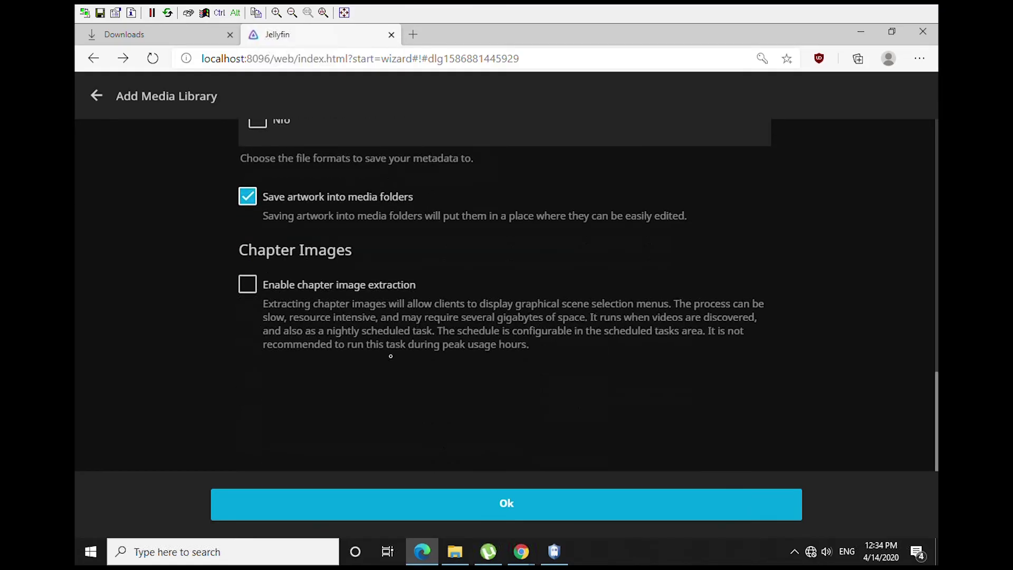
click(264, 296)
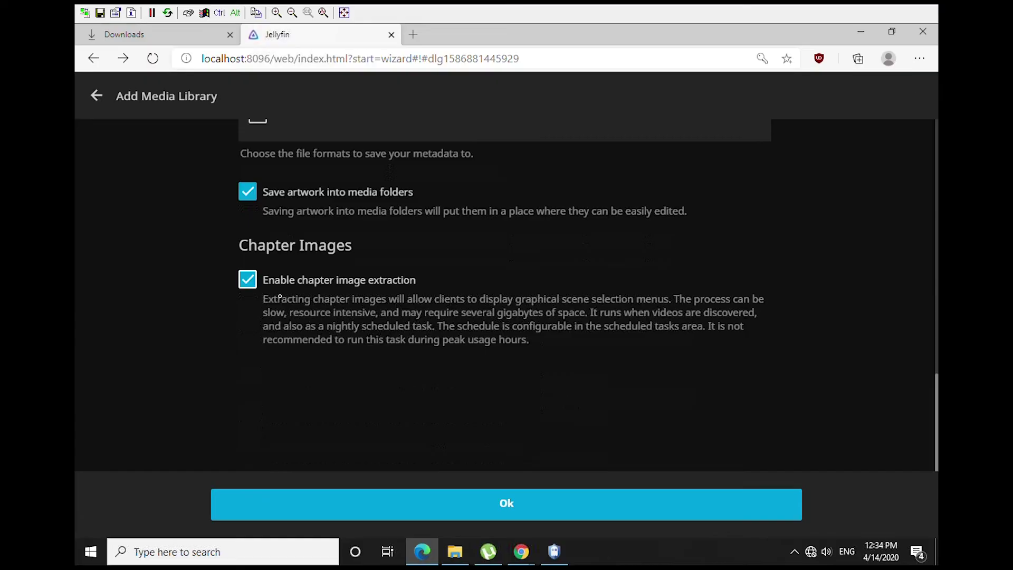
scroll(444, 305, up, 1)
scroll(387, 317, down, 2)
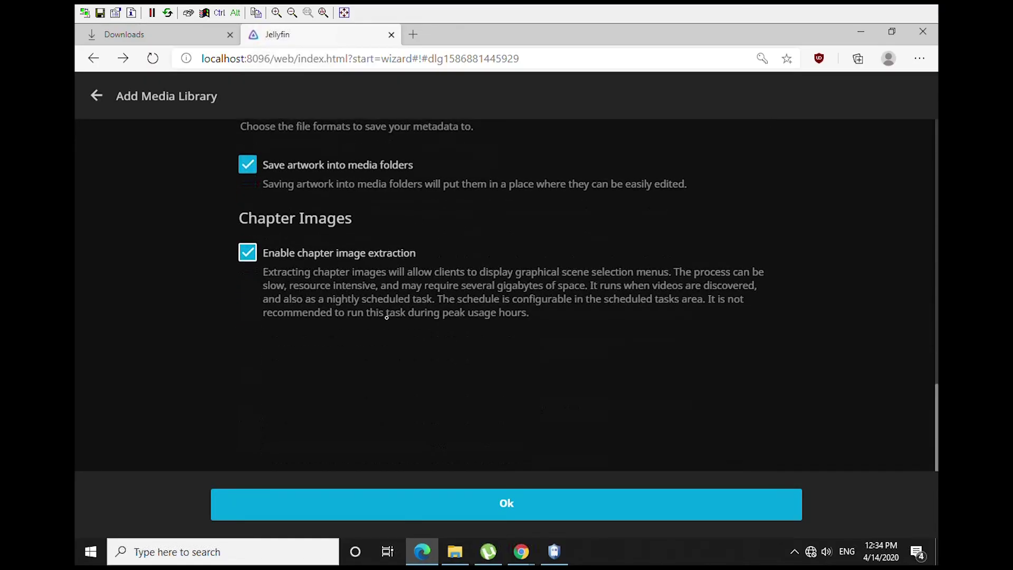
click(518, 510)
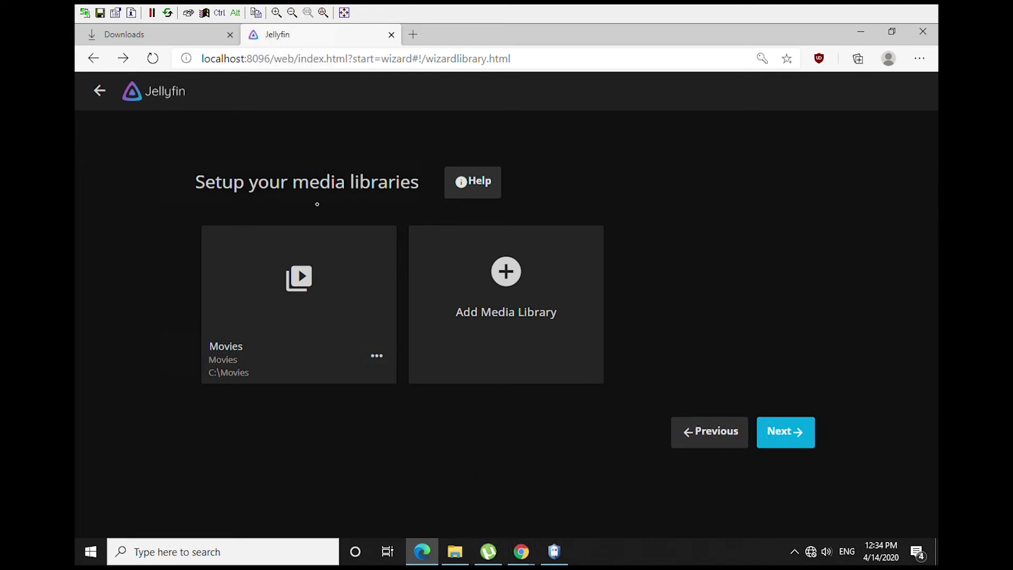
Continue to the Preferred Metadata Language page and set the language to English and the country to United States
click(779, 432)
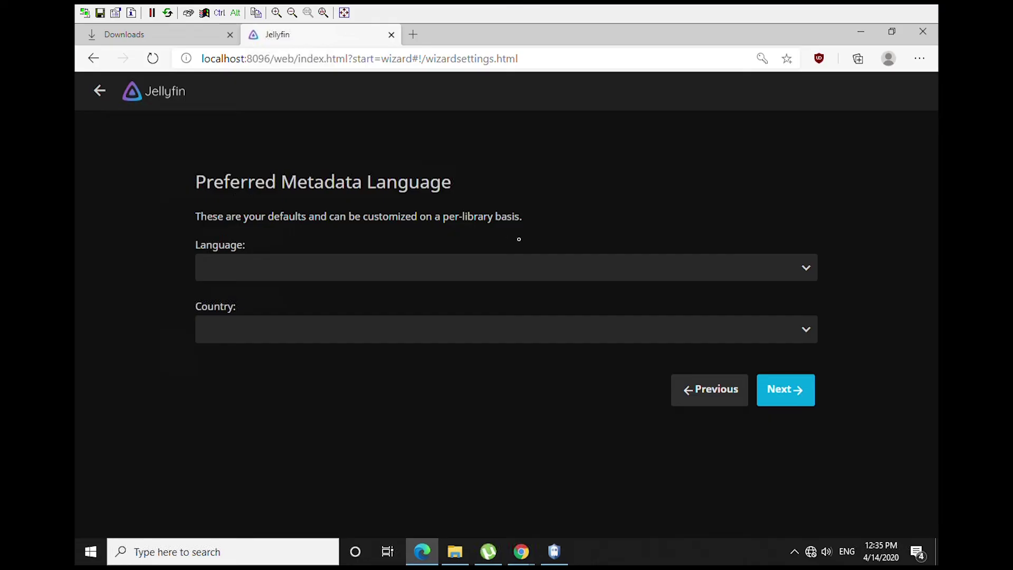
click(806, 269)
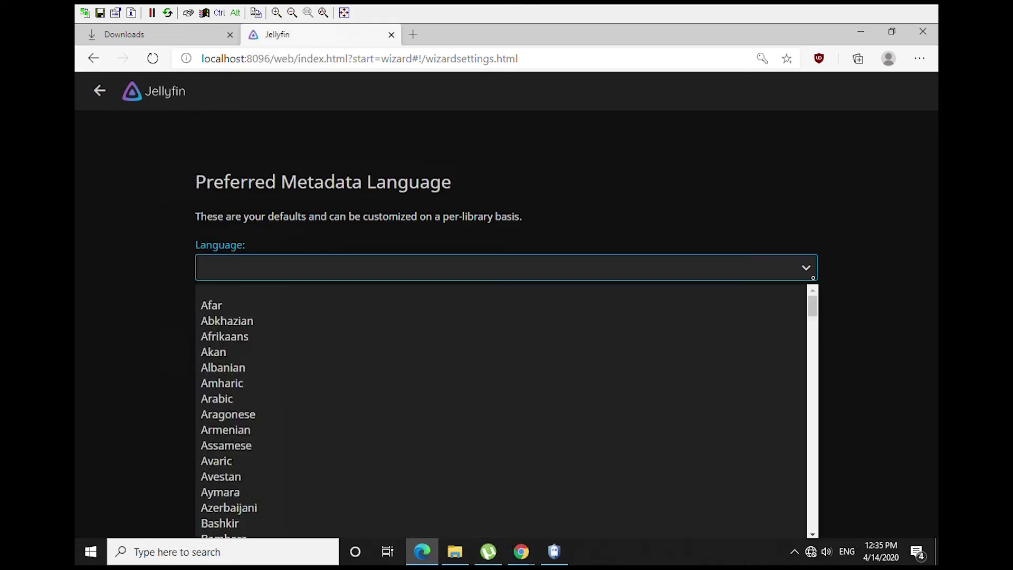
click(813, 277)
text(English)
click(677, 340)
click(678, 343)
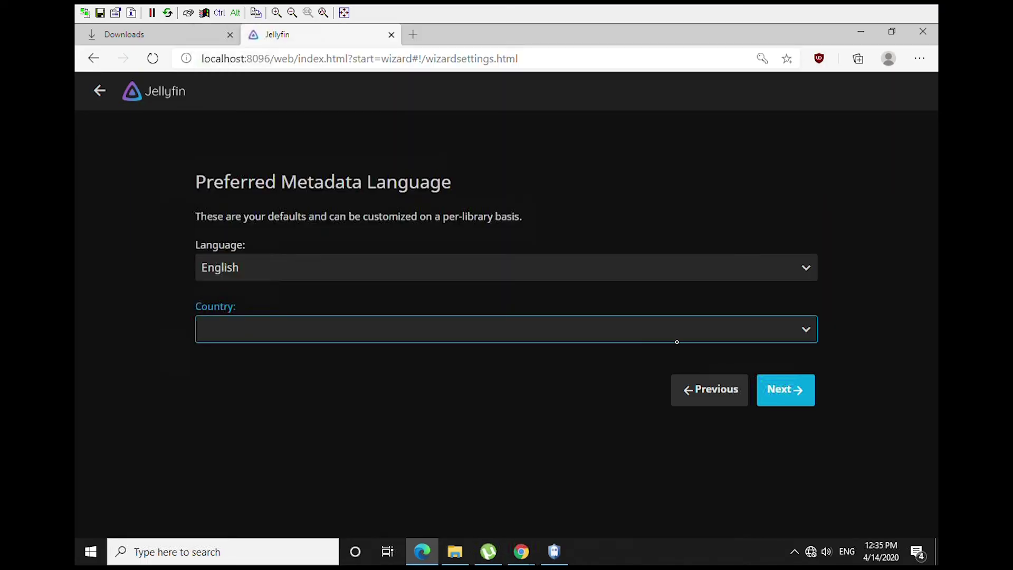
text(United Kingdom)
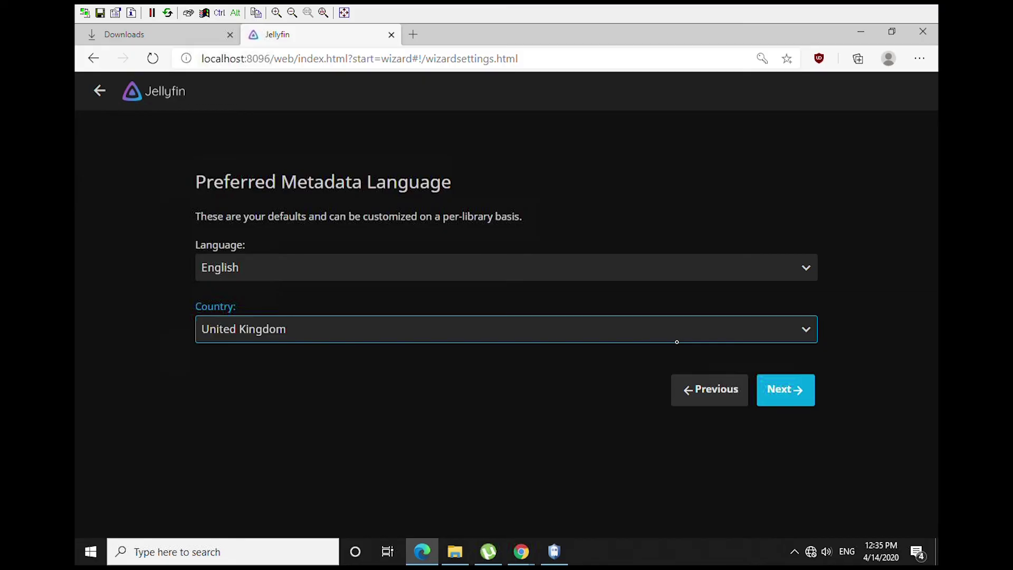
key(Down)
click(420, 400)
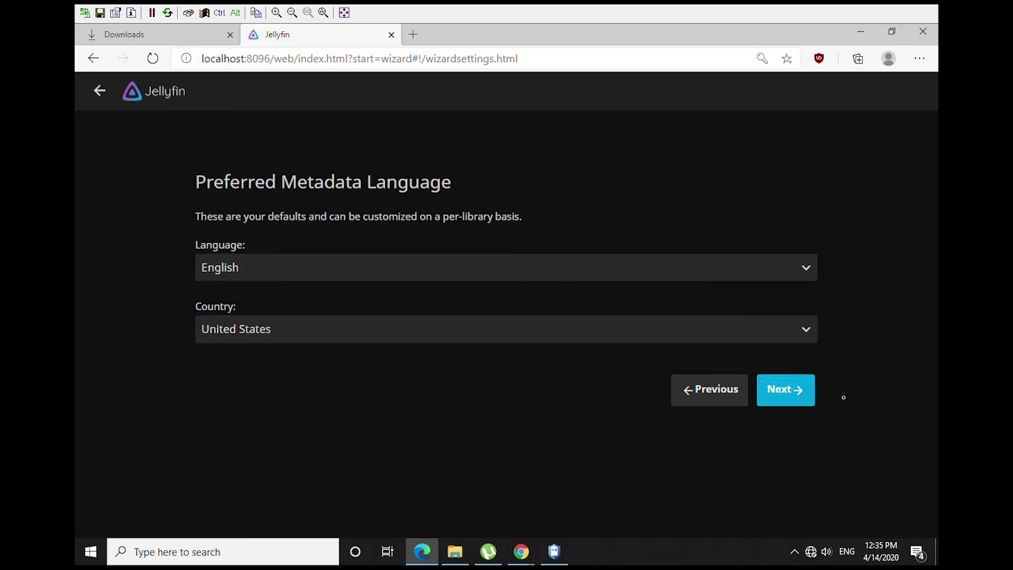
Continue to remote access, keep remote connections and automatic port mapping enabled, and finish the setup wizard
click(806, 399)
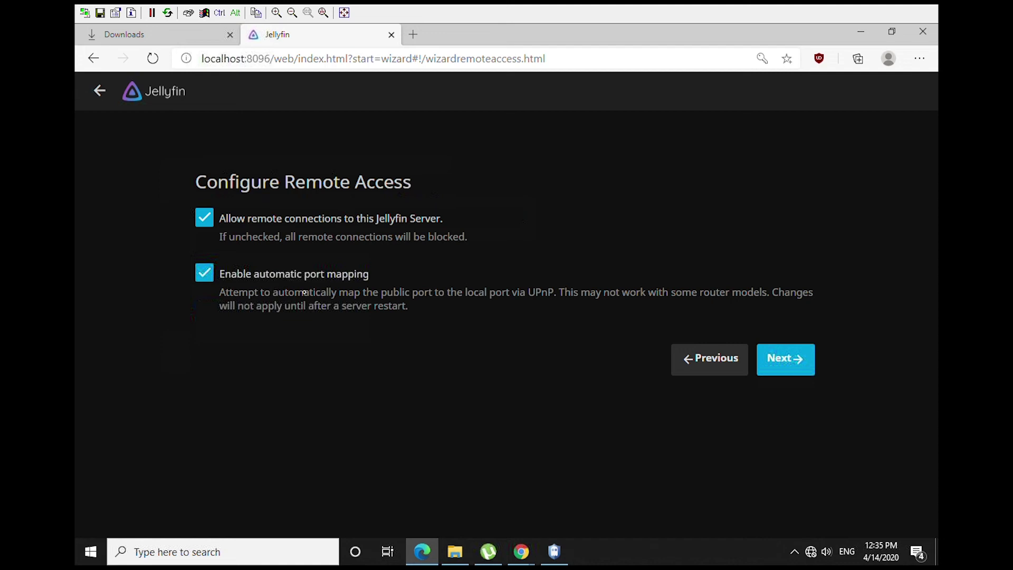
click(794, 374)
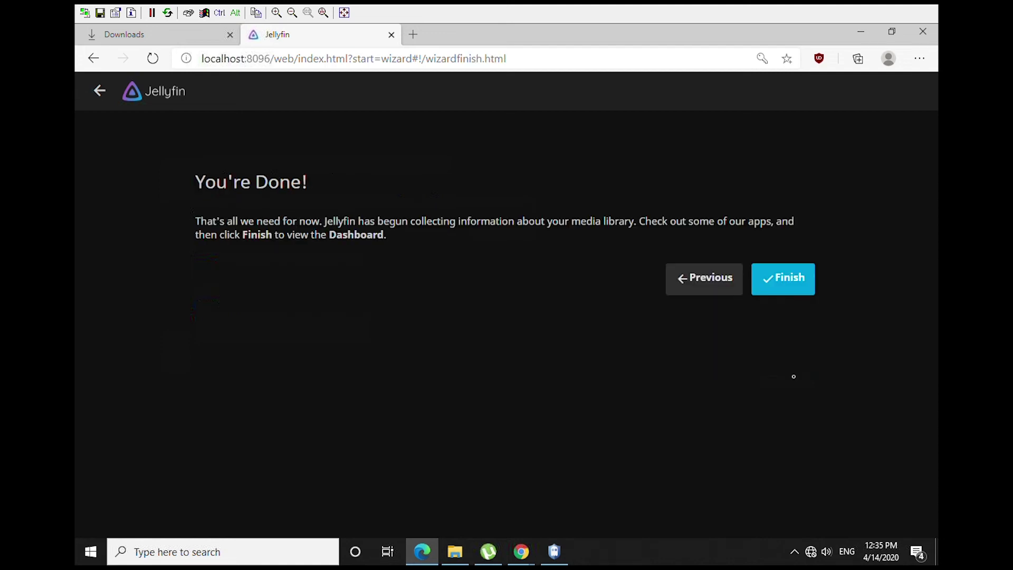
click(788, 288)
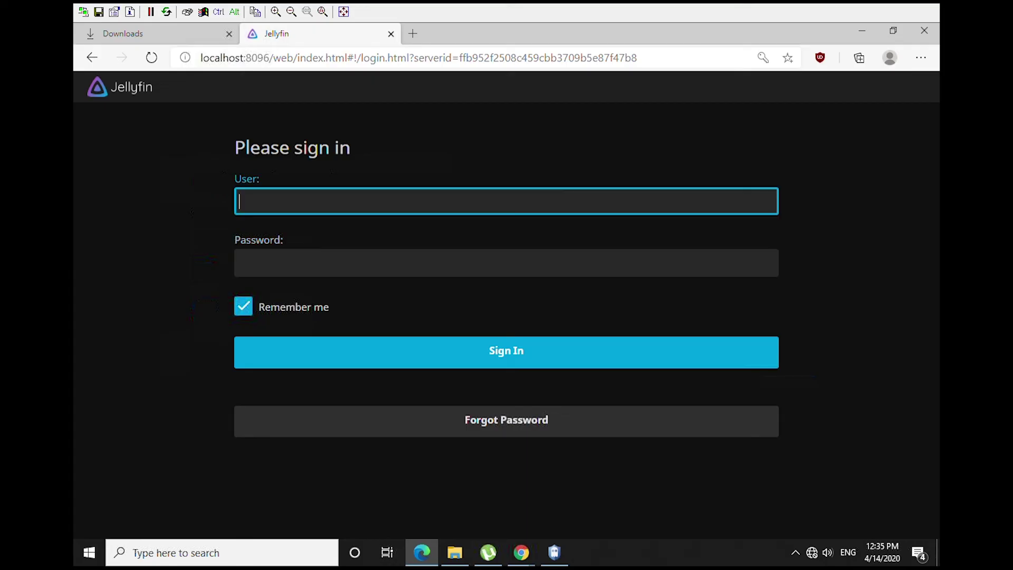
Sign in to Jellyfin with the admin username and account password, and dismiss the browser's offer to save the password
text(nodeninja)
key(Tab)
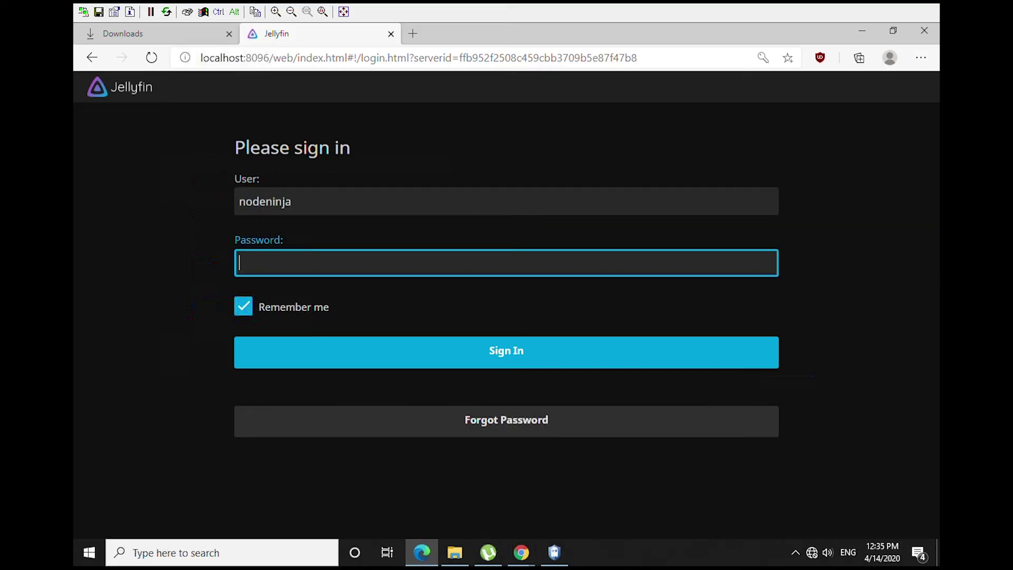
text(******)
key(Return)
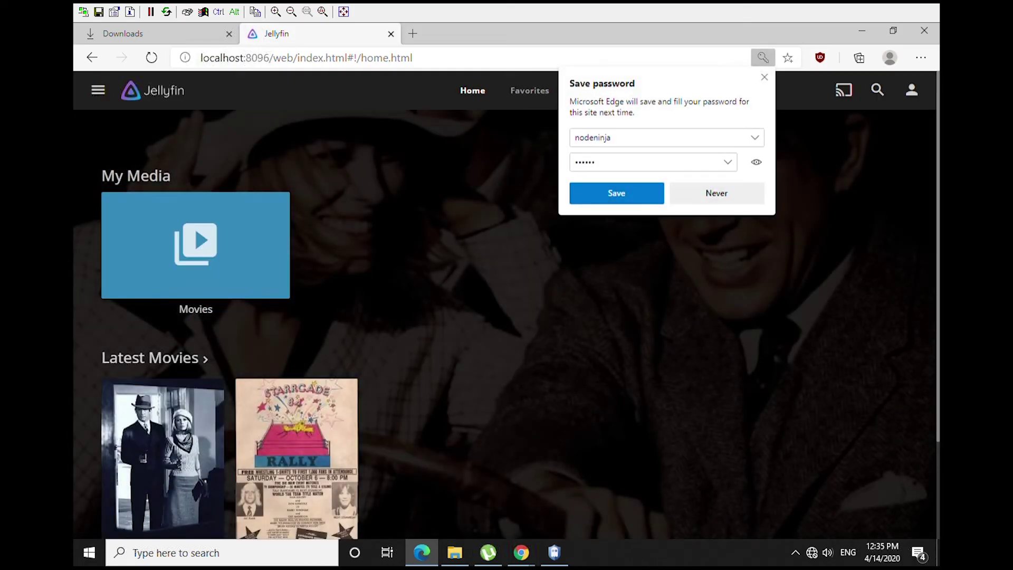
click(764, 77)
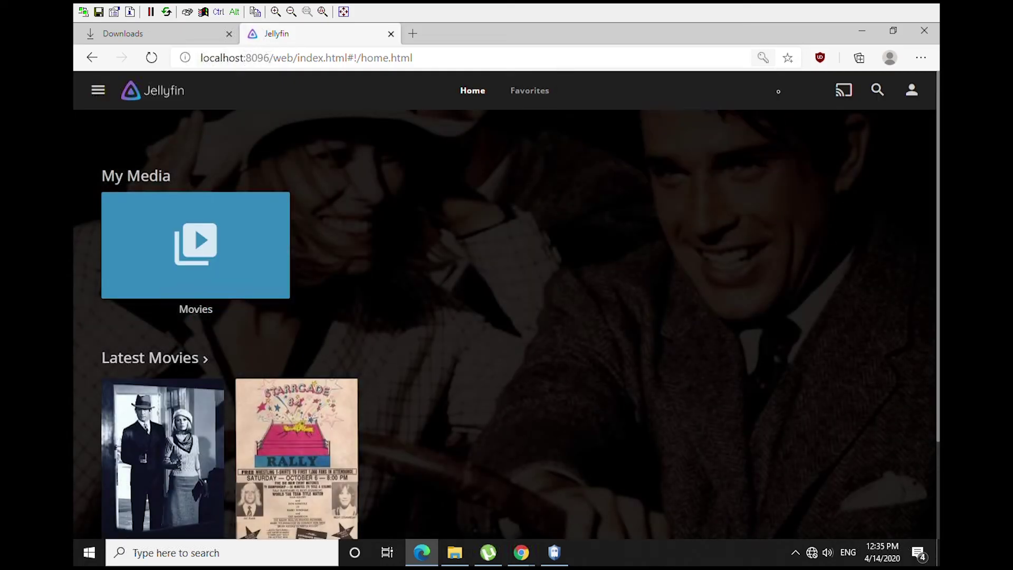
Open Bonnie and Clyde from Latest Movies and examine its description and its cast and crew
scroll(820, 226, down, 1)
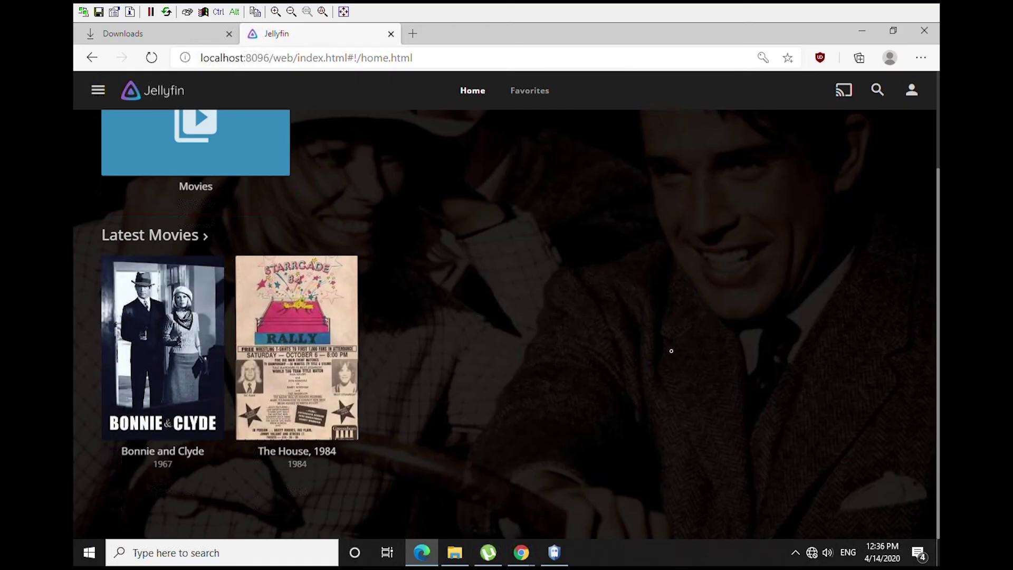
scroll(550, 357, up, 2)
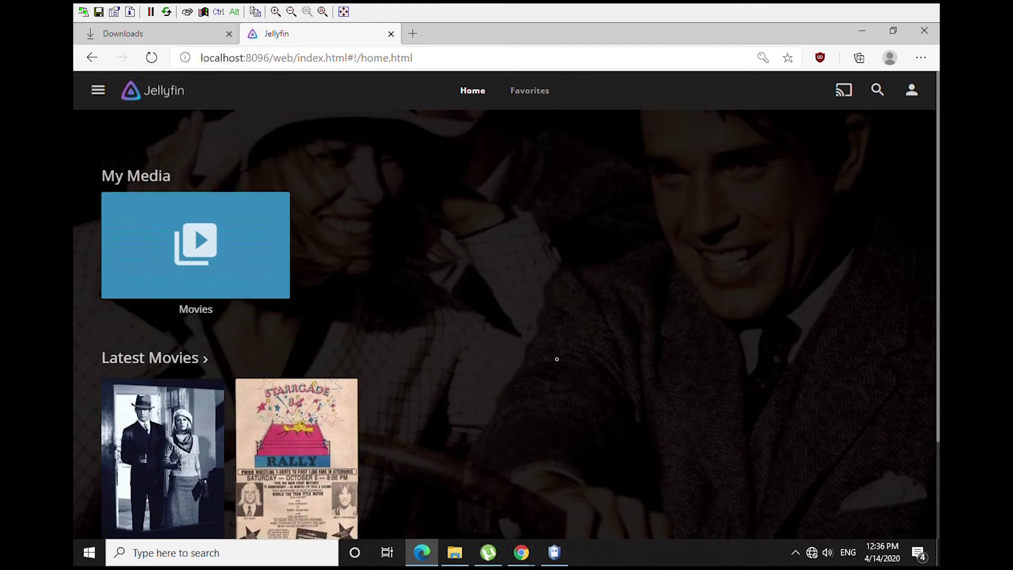
scroll(480, 398, down, 2)
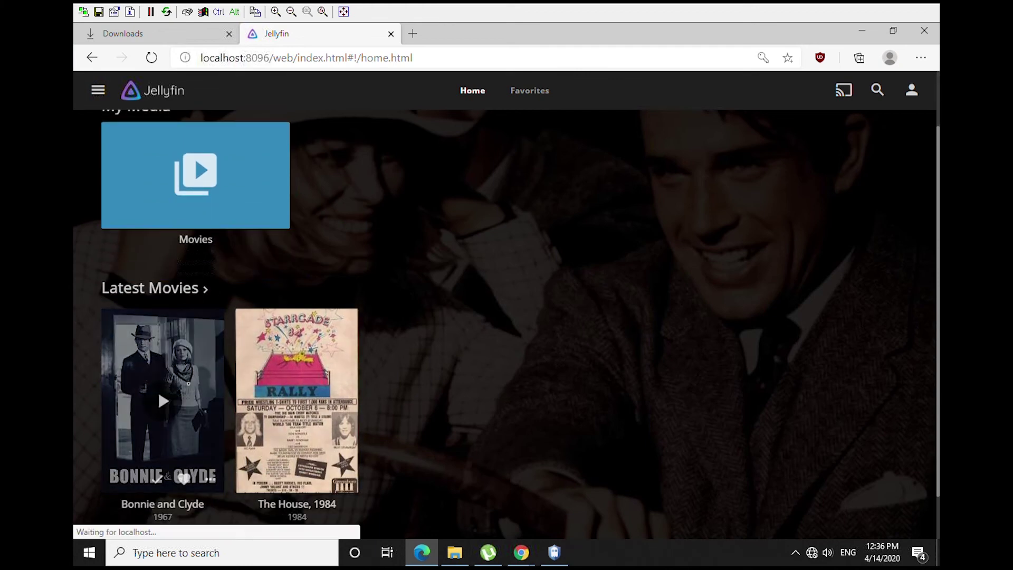
click(158, 388)
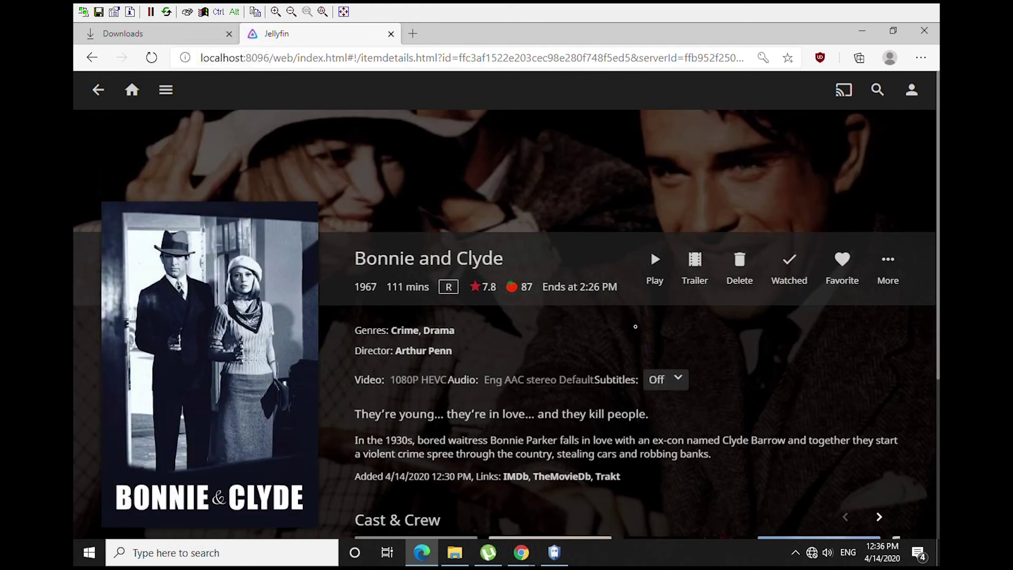
scroll(643, 327, down, 5)
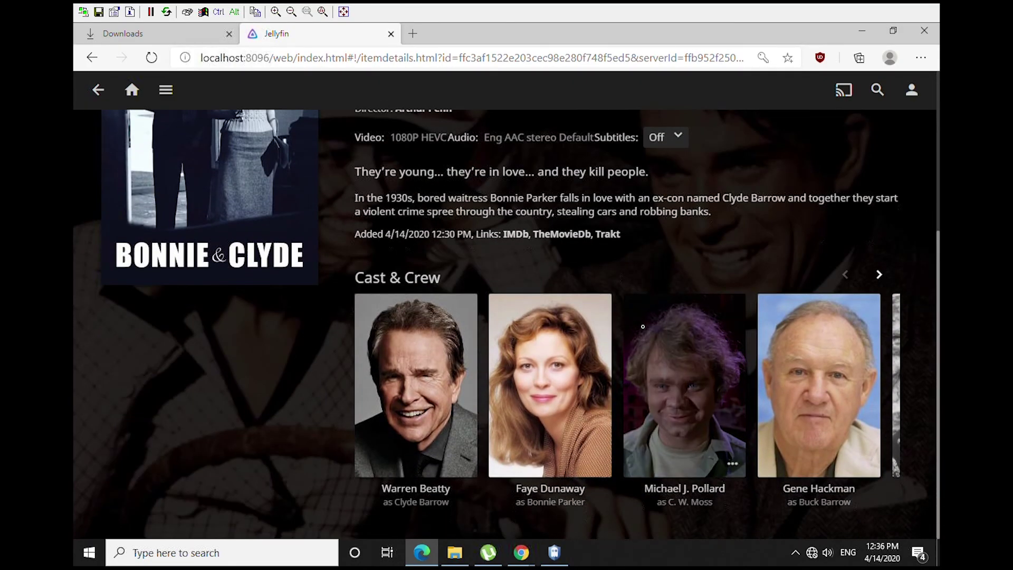
scroll(643, 326, up, 3)
scroll(642, 327, up, 1)
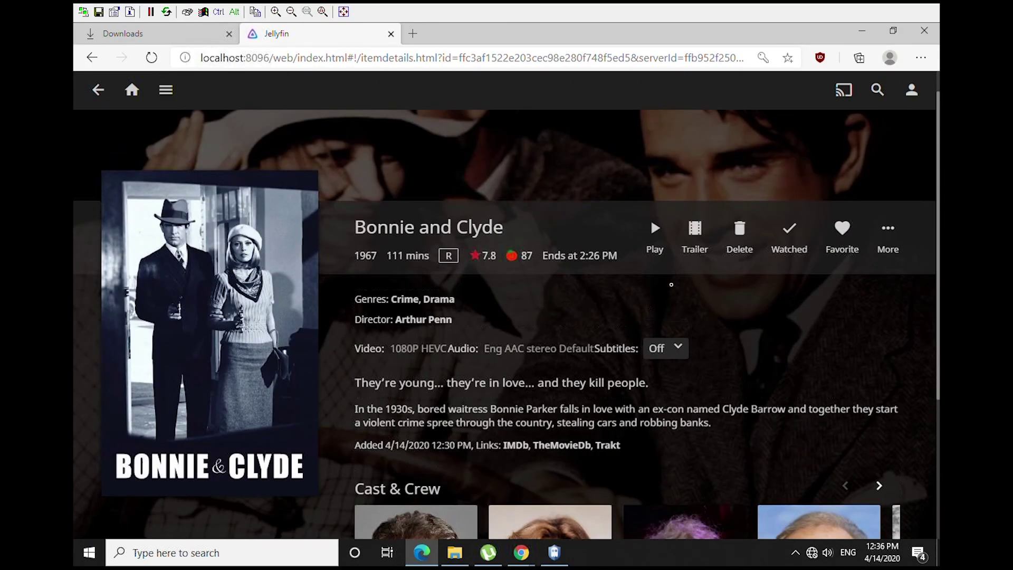
scroll(854, 282, down, 2)
scroll(854, 282, down, 1)
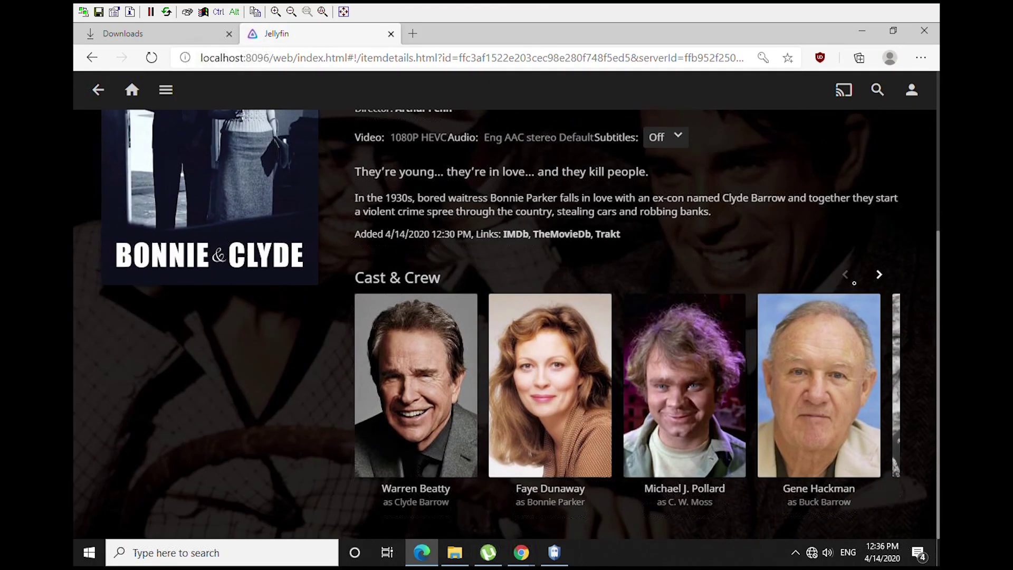
Play Bonnie and Clyde, pause the playback and return to the movie's details page
scroll(854, 283, up, 3)
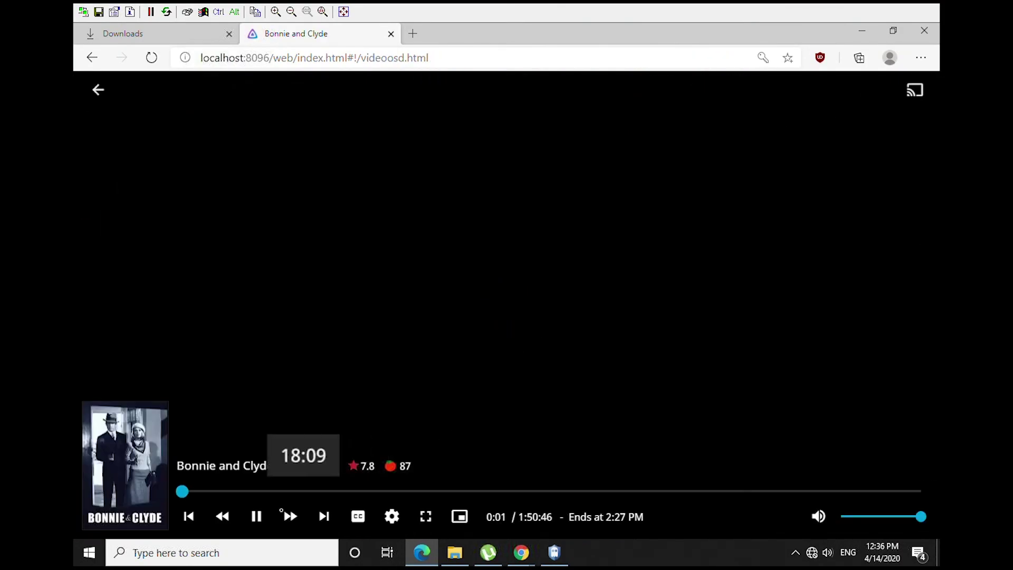
click(263, 529)
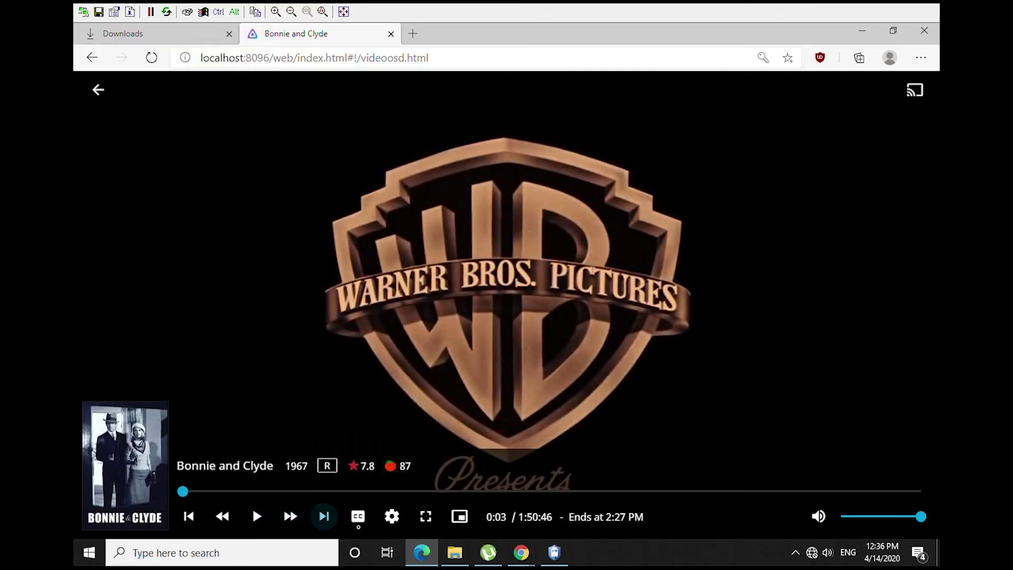
click(98, 89)
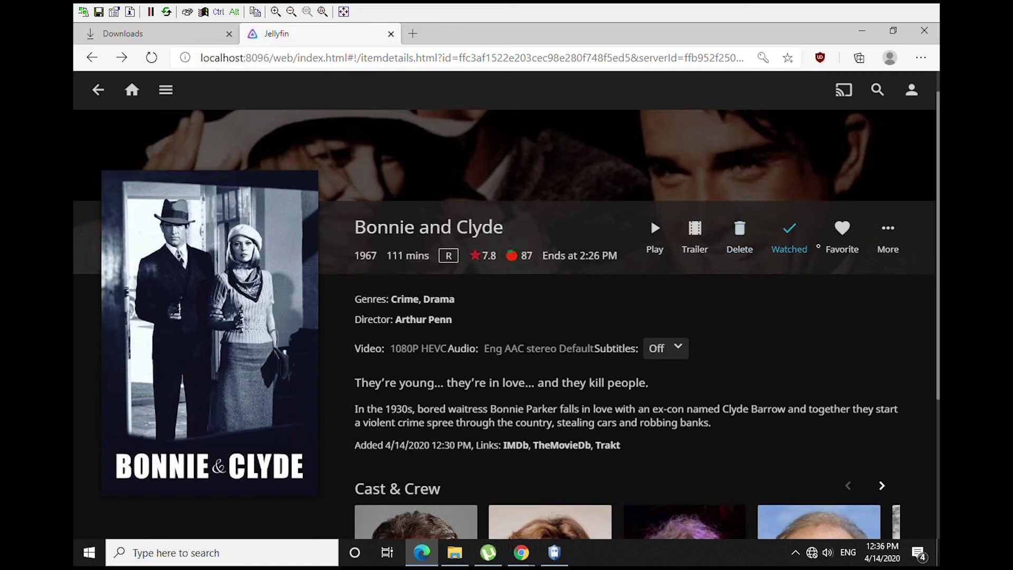
Look over the additional actions available for Bonnie and Clyde, close them and return to the Jellyfin home page
click(888, 247)
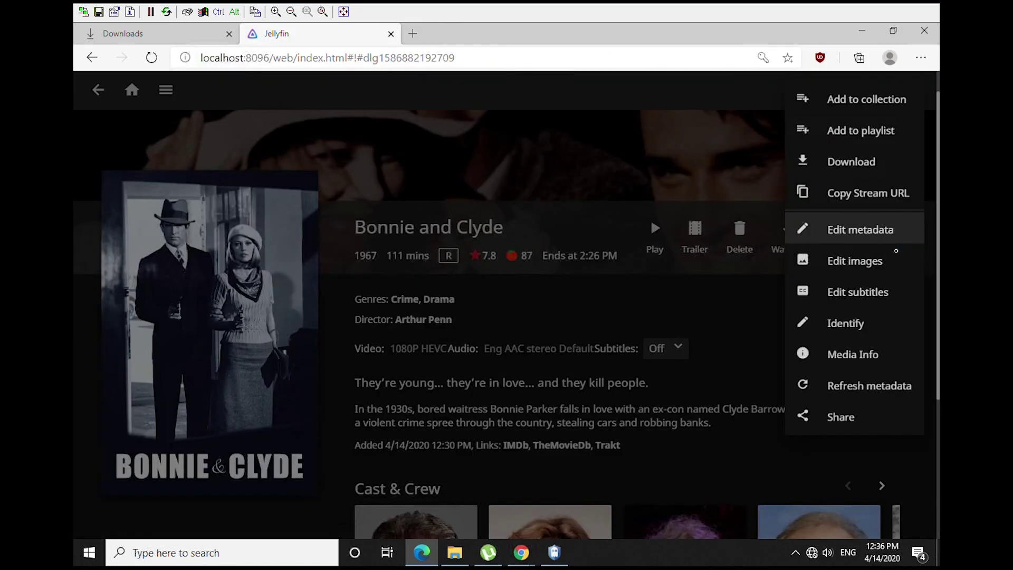
click(753, 355)
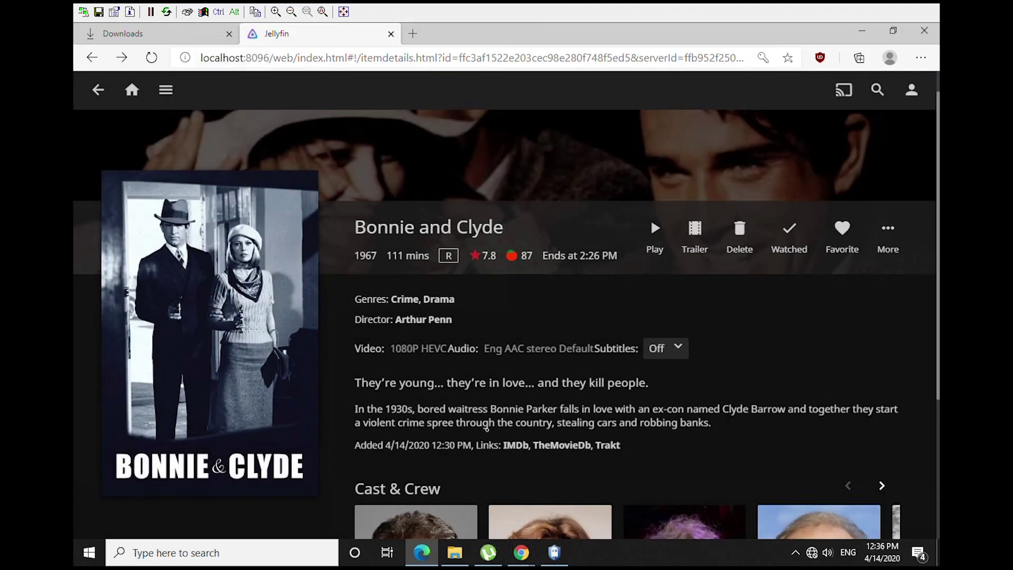
scroll(487, 428, down, 3)
scroll(487, 430, up, 3)
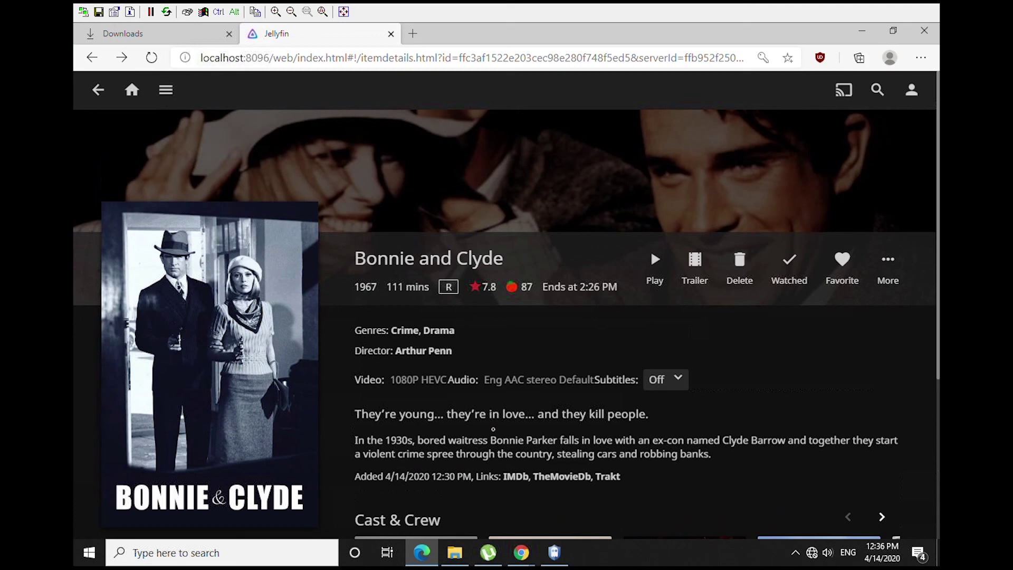
click(131, 90)
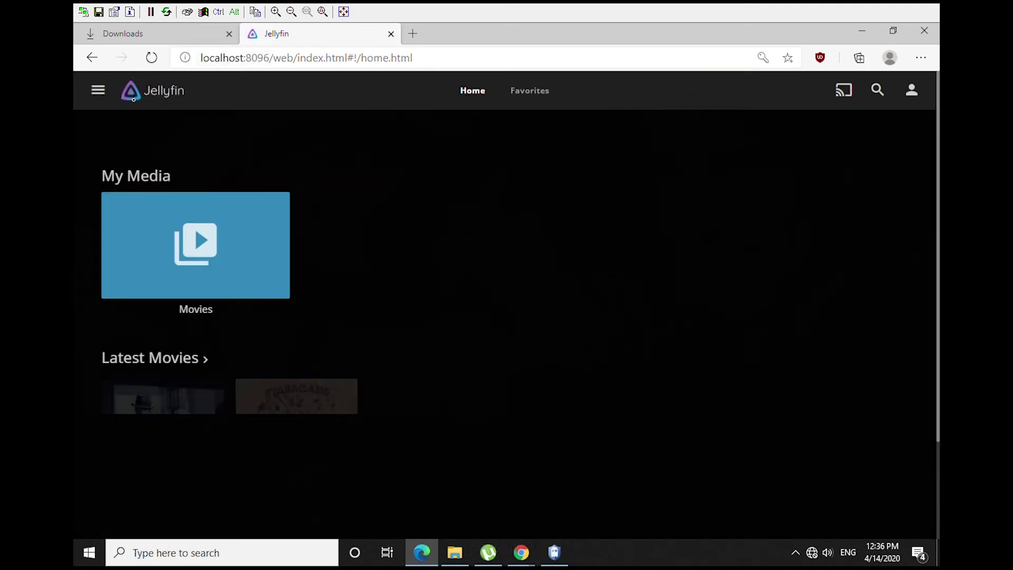